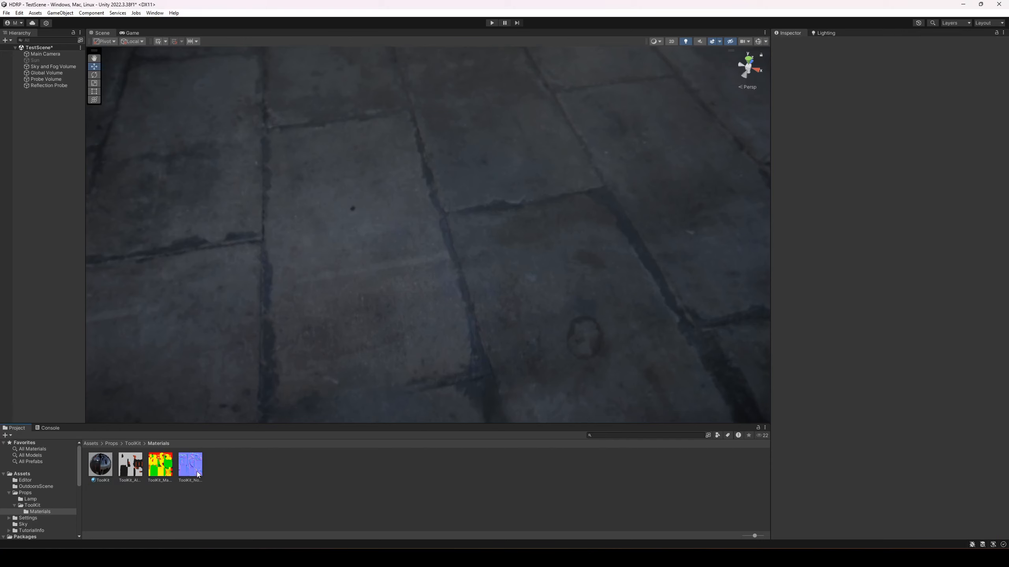
# Step: Examine the ToolKit normal, masks and albedo textures and the ToolKit material in the Materials folder
pyautogui.click(178, 469)
pyautogui.click(163, 468)
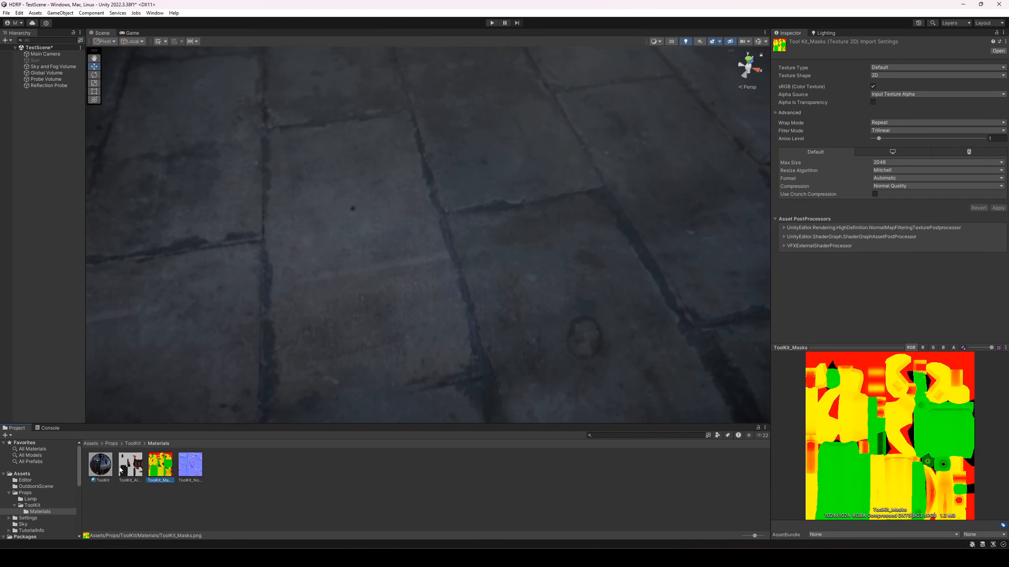
pyautogui.click(133, 467)
pyautogui.click(102, 467)
pyautogui.scroll(-1, 849, 182)
pyautogui.scroll(1, 849, 181)
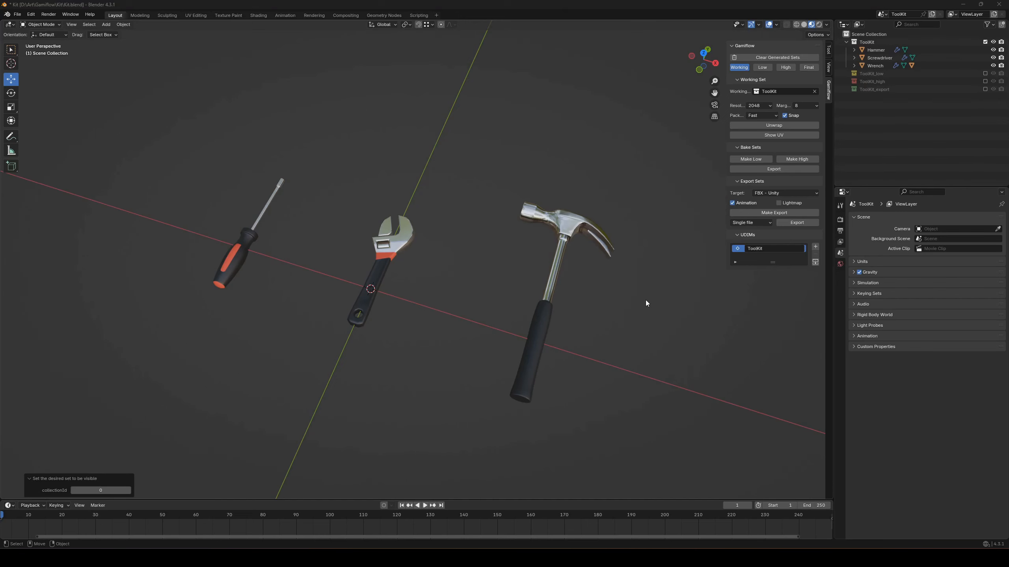
# Step: In Blender, generate the ToolKit export set and export it for FBX - Unity into the project's Assets\Props\ToolKit folder
pyautogui.click(761, 214)
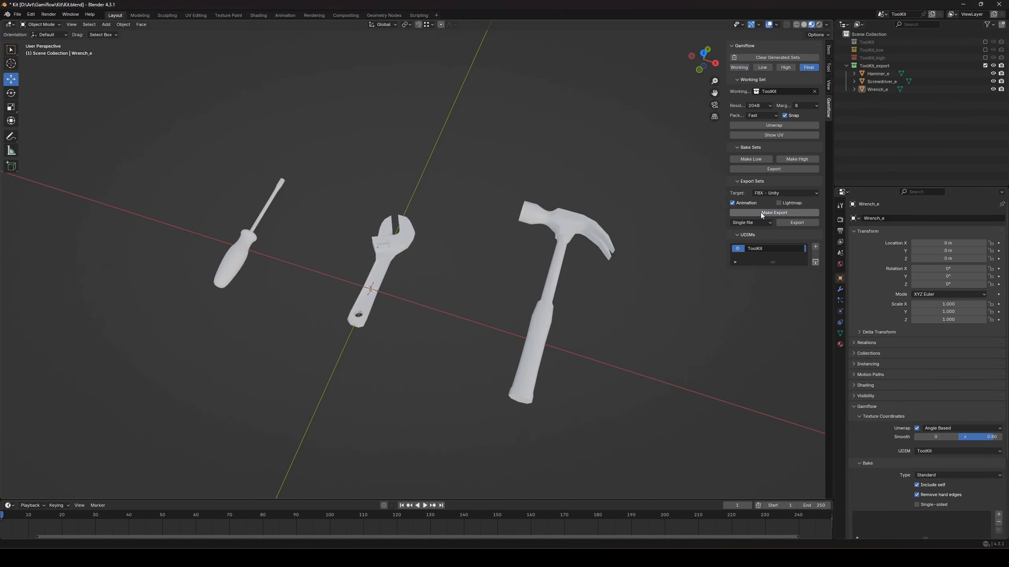
pyautogui.click(789, 225)
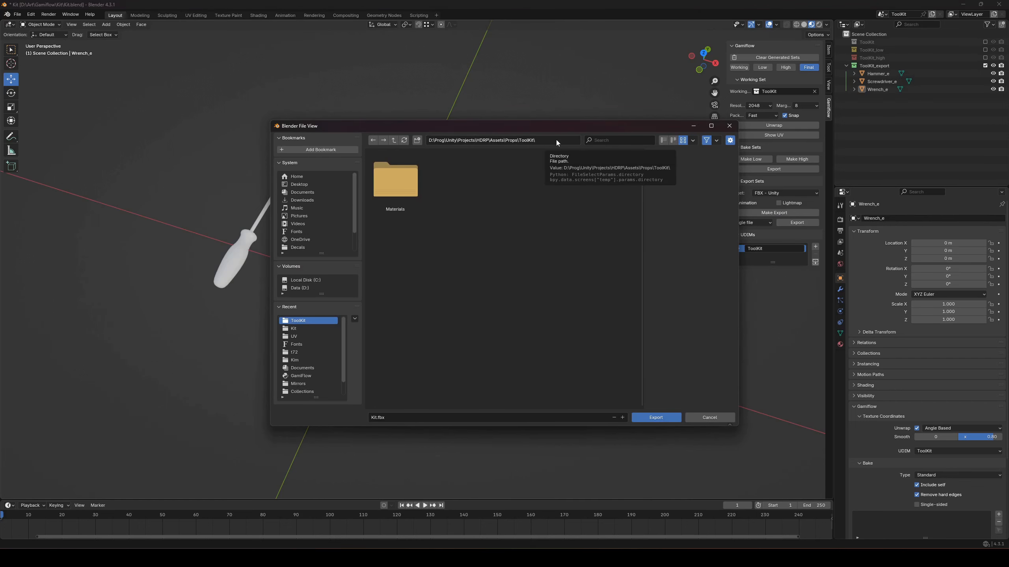
pyautogui.click(656, 418)
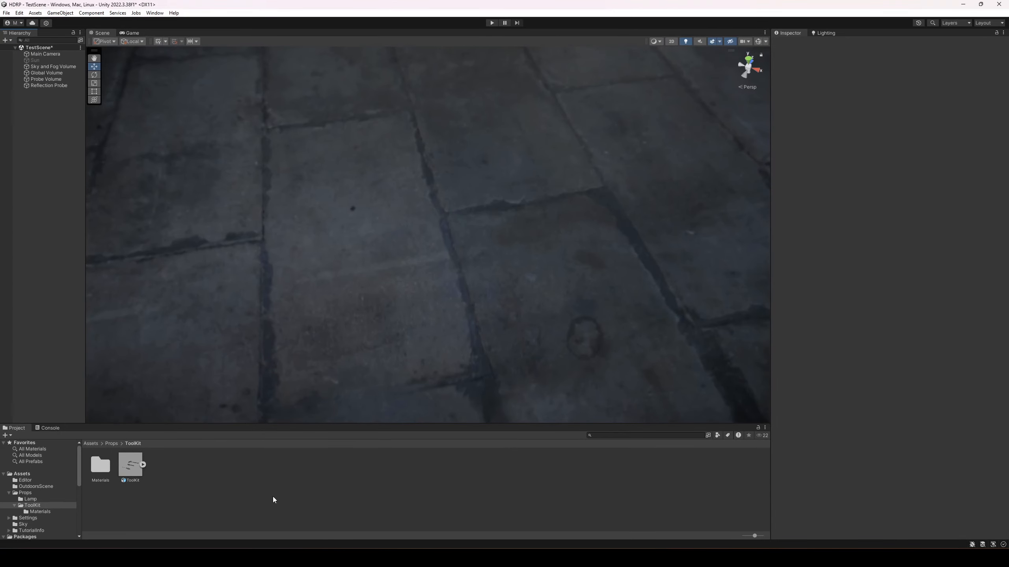
# Step: In Unity, add the ToolKit model to the scene and apply Bake Axis Conversion in its import settings
pyautogui.click(129, 473)
pyautogui.moveTo(135, 473); pyautogui.dragTo(52, 133)
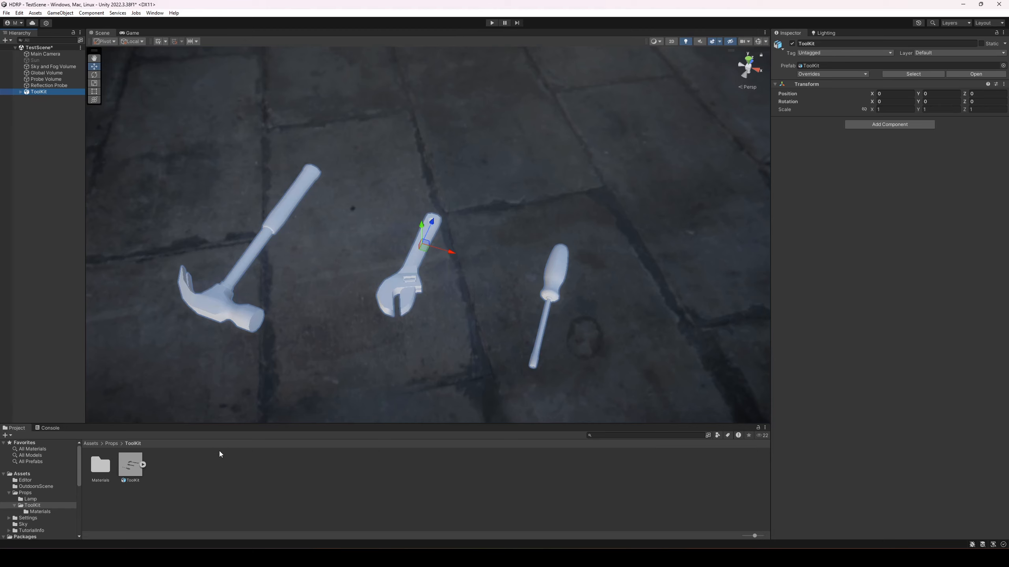
pyautogui.click(129, 472)
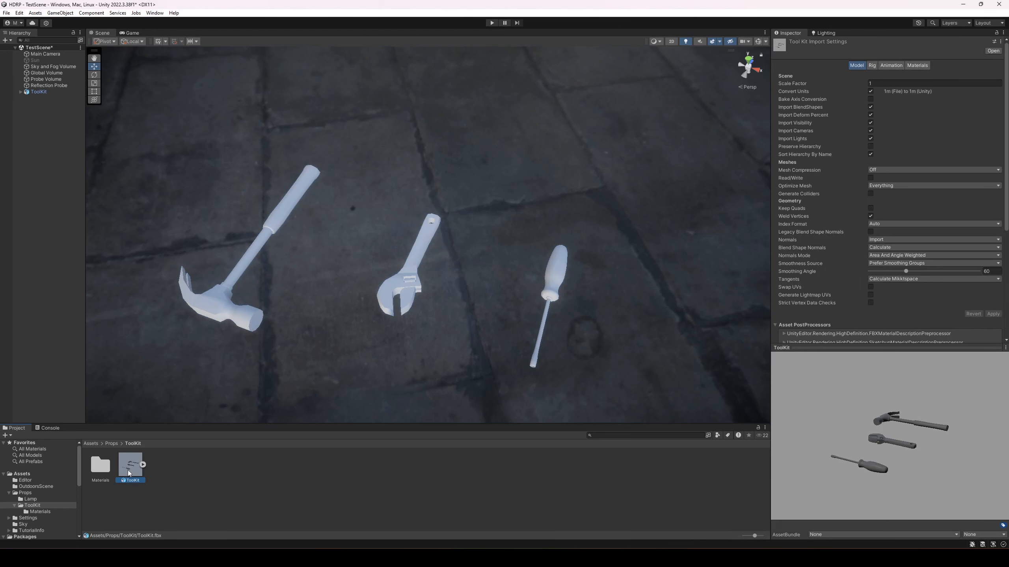
pyautogui.click(871, 99)
pyautogui.click(994, 314)
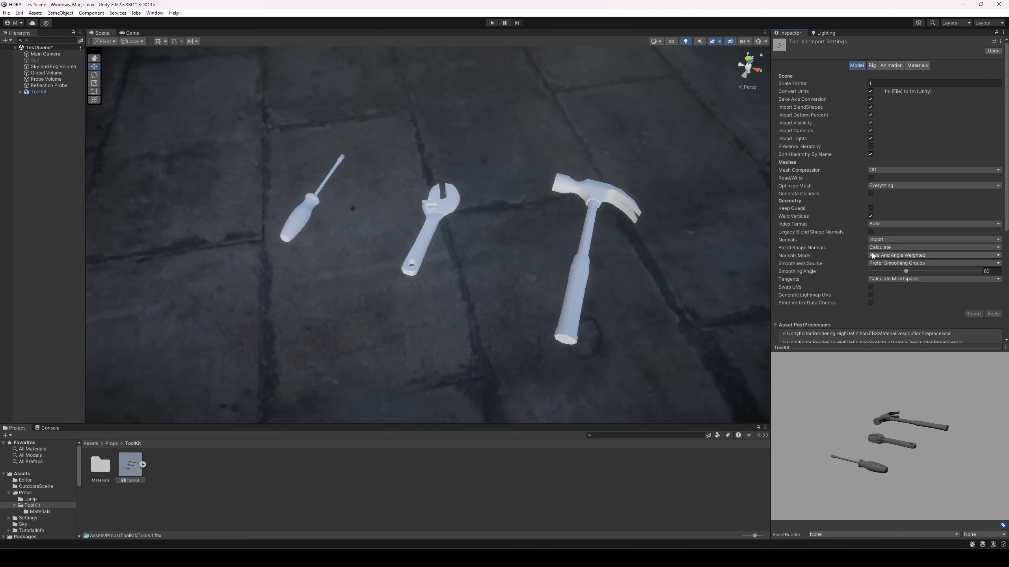
# Step: Set the ToolKit model's Tangents option to Import and apply the import settings
pyautogui.click(881, 279)
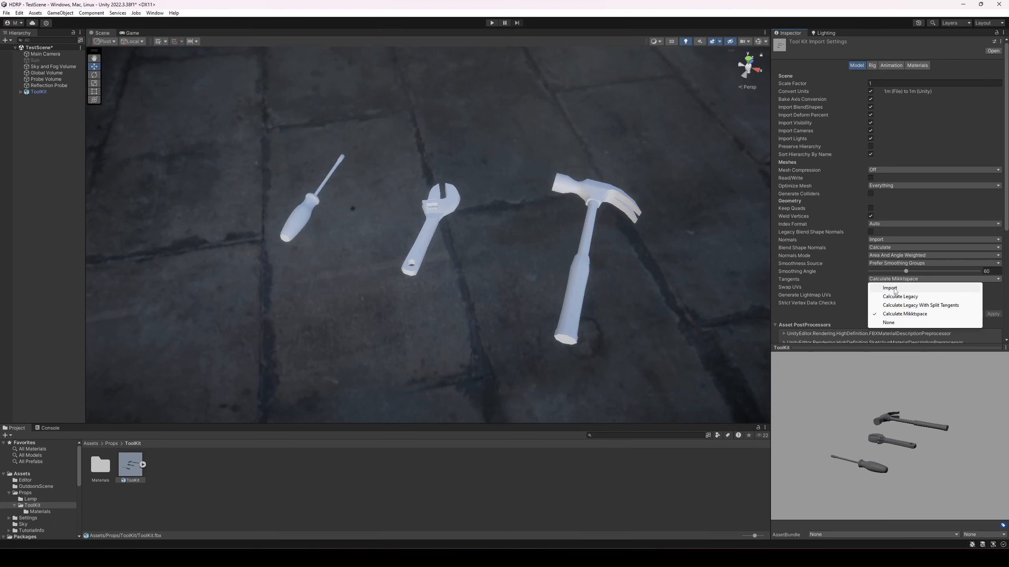
pyautogui.click(884, 287)
pyautogui.click(993, 315)
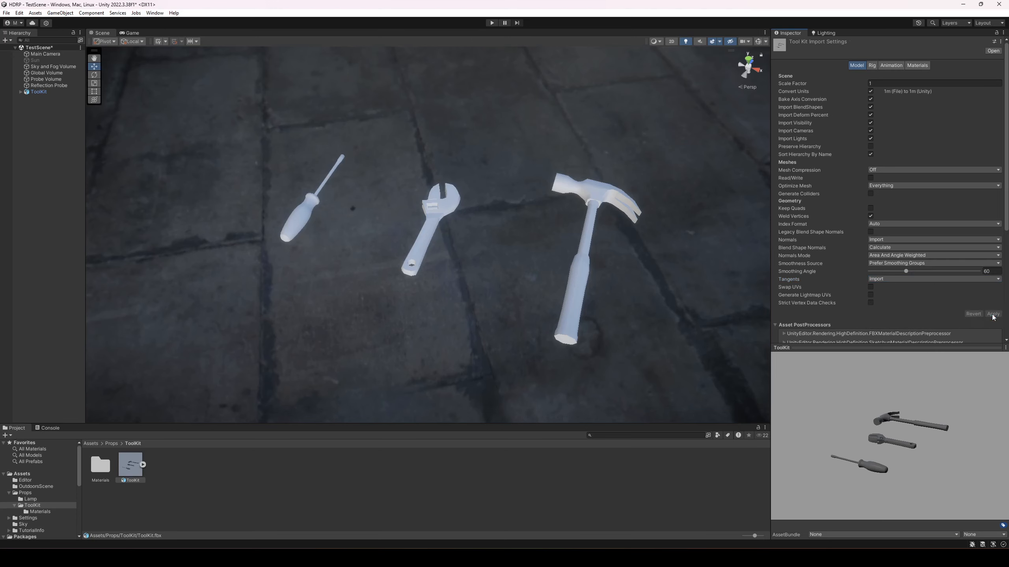
pyautogui.click(877, 280)
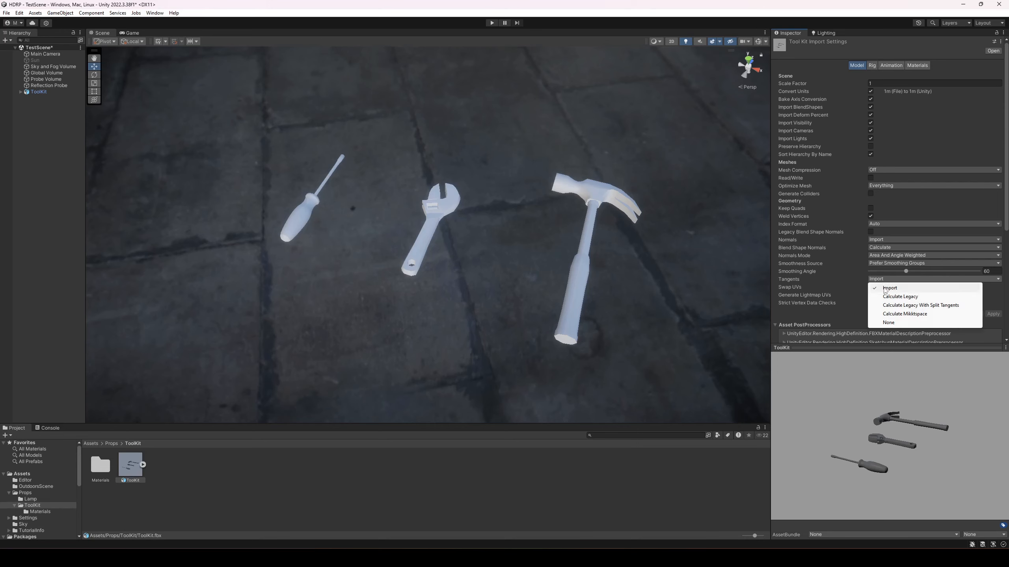
pyautogui.click(792, 280)
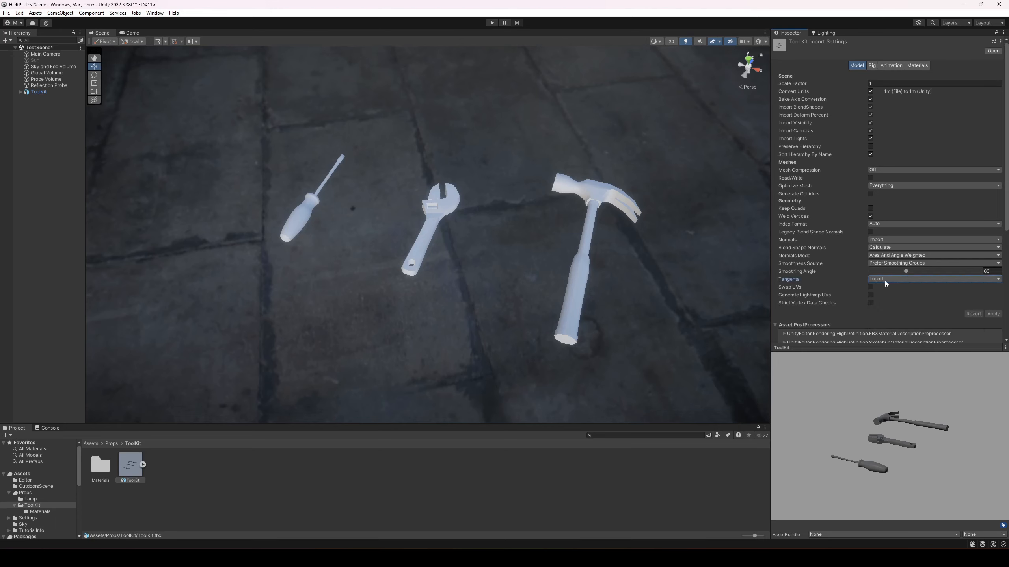
# Step: Remap the model's ToolKit material using From Model's Material naming and a Local Materials Folder search, and apply it
pyautogui.click(917, 66)
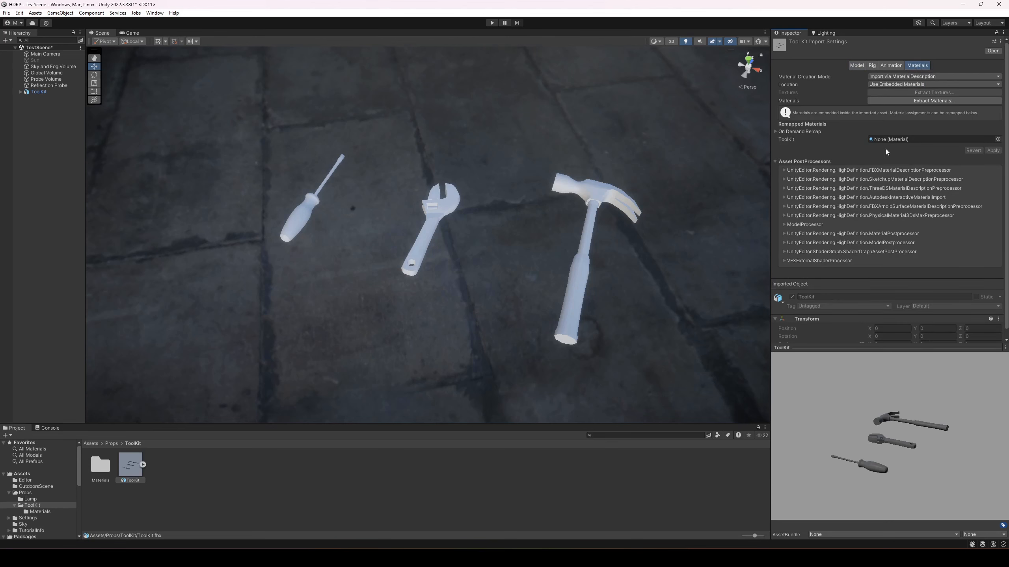
pyautogui.click(998, 139)
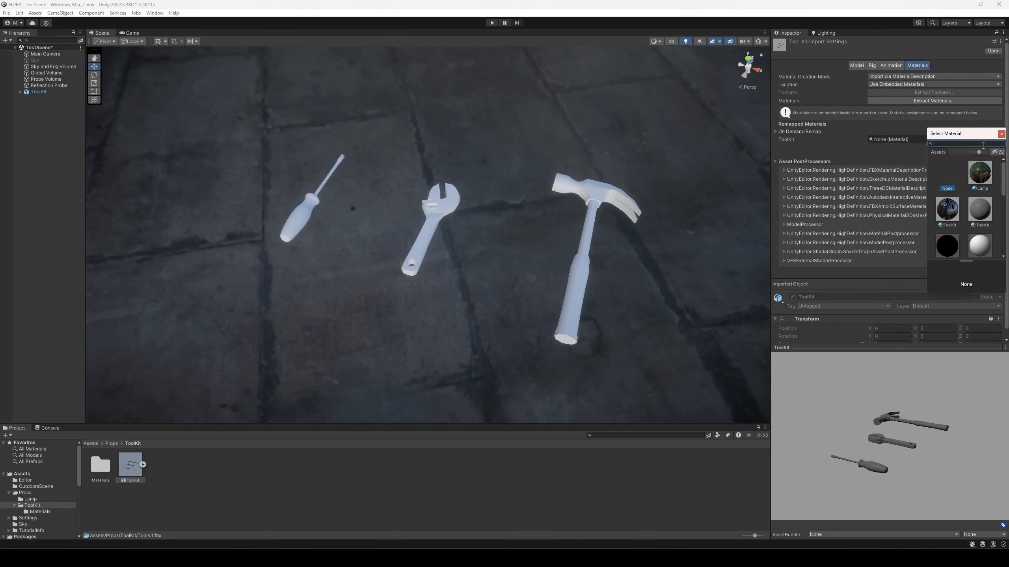
pyautogui.click(1001, 133)
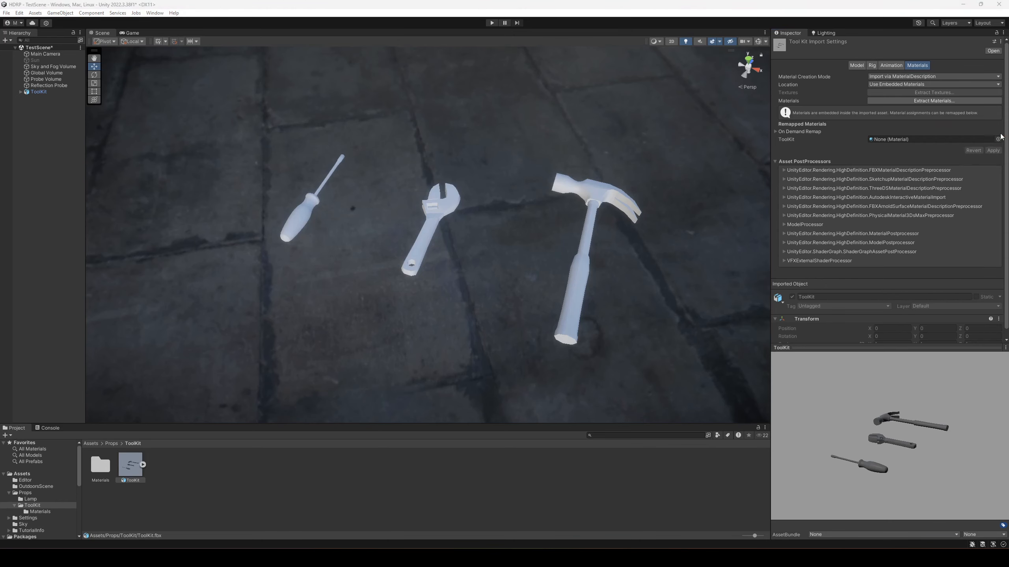
pyautogui.click(775, 132)
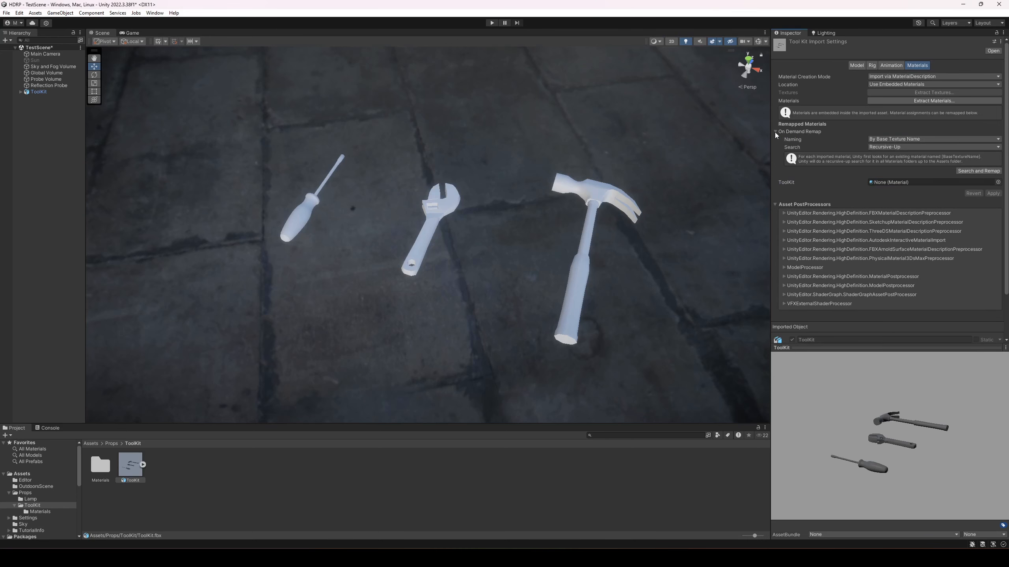
pyautogui.click(894, 139)
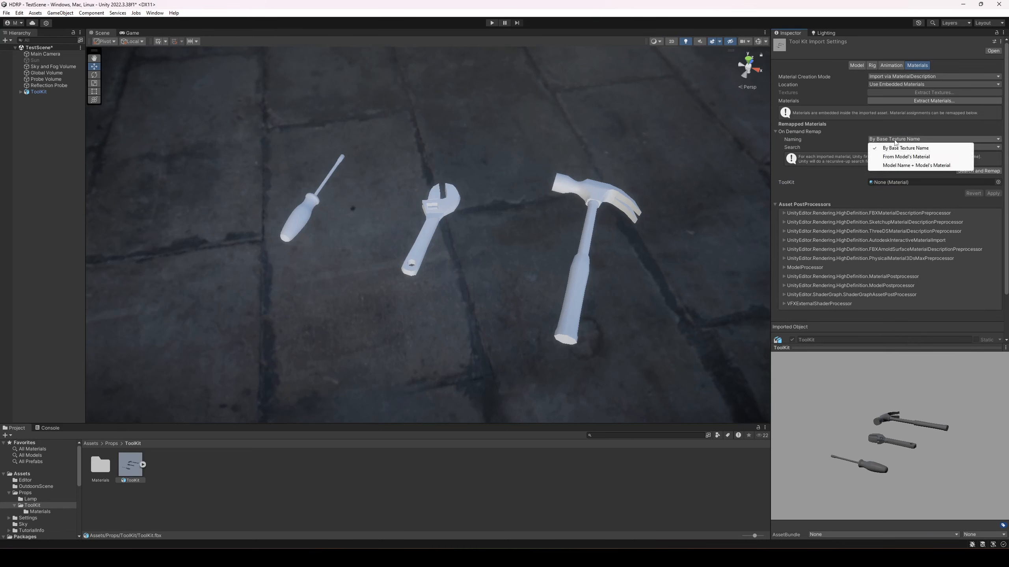
pyautogui.click(906, 157)
pyautogui.click(896, 147)
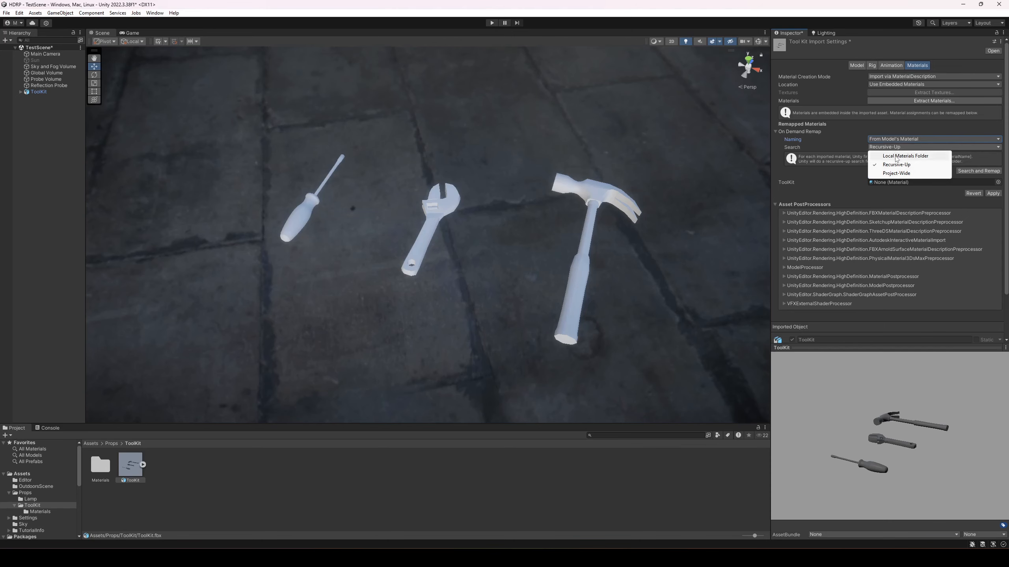
pyautogui.click(895, 156)
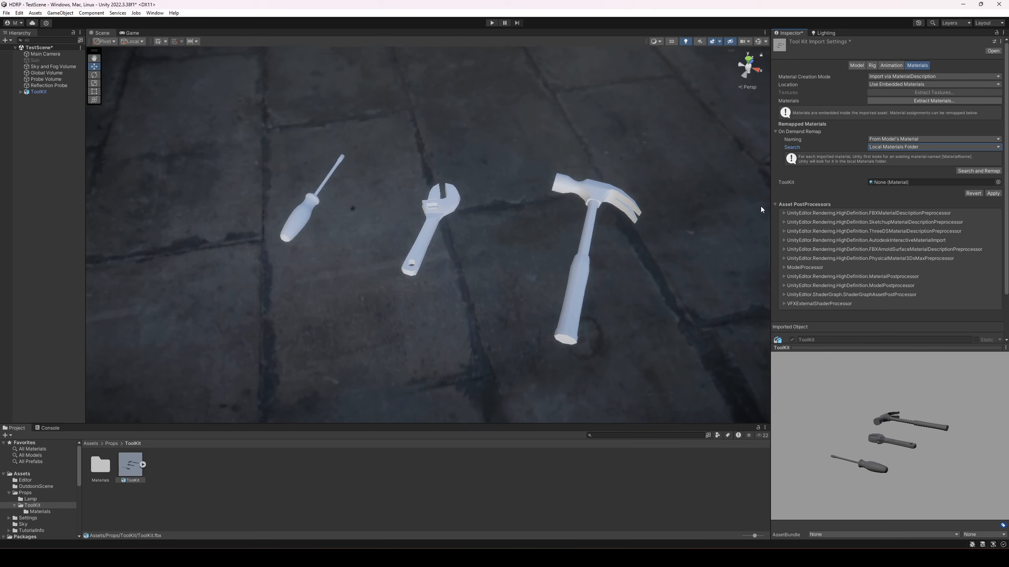
pyautogui.click(994, 194)
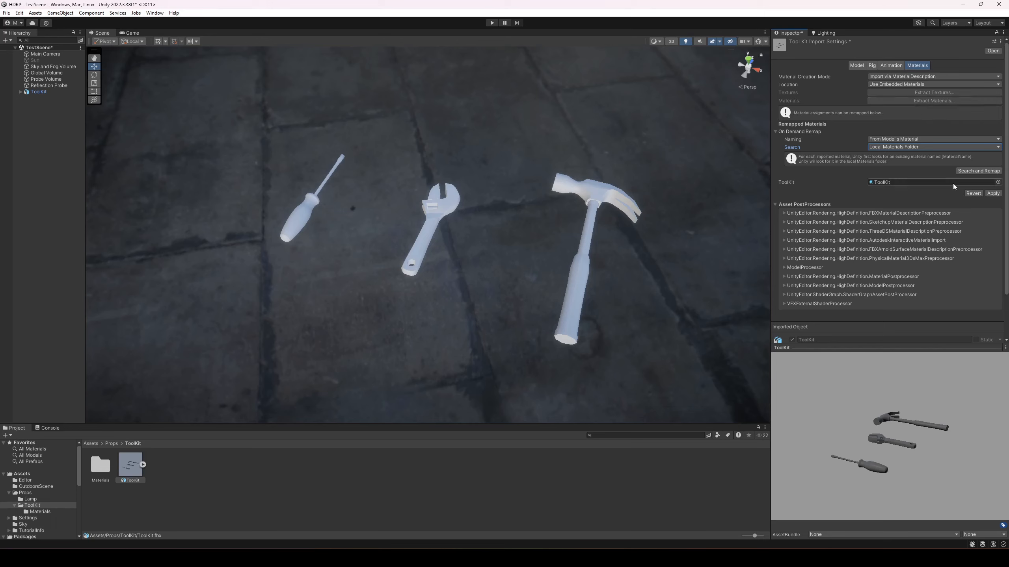
pyautogui.click(994, 194)
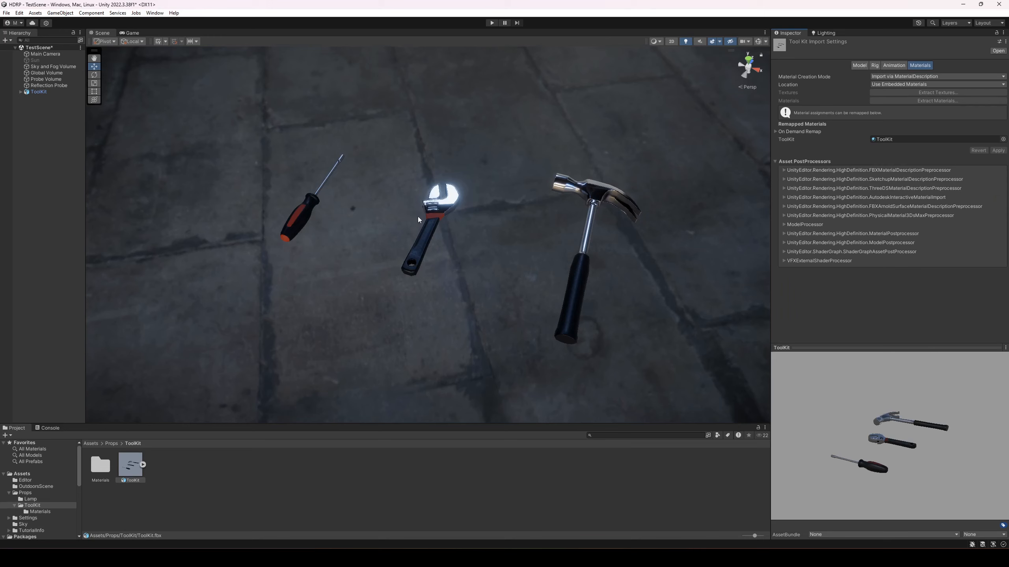
# Step: Open the ModelProcessor script from the Editor assets folder, set its enabled variable to true, save, and review the importer lines
pyautogui.click(94, 443)
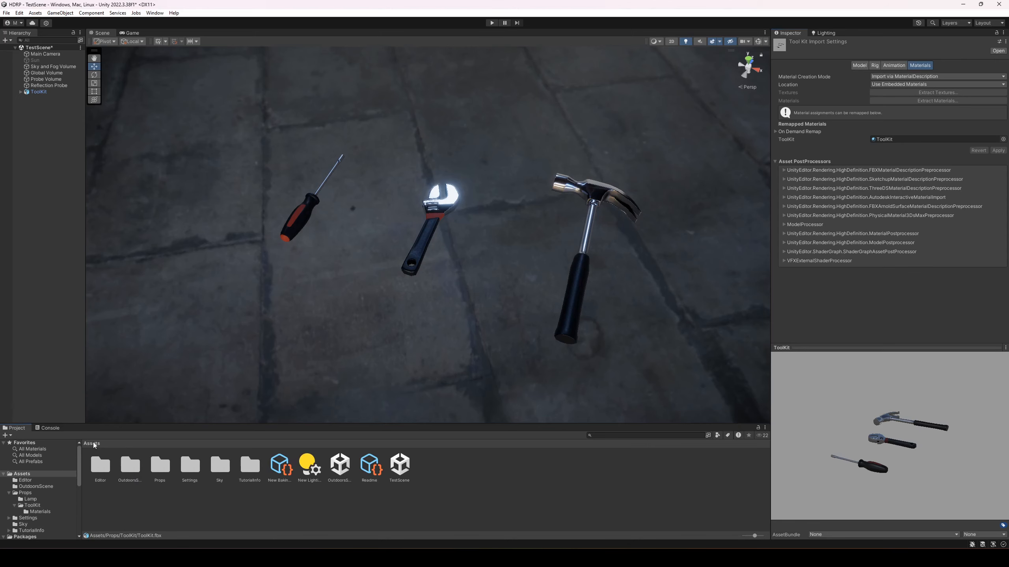
pyautogui.doubleClick(106, 465)
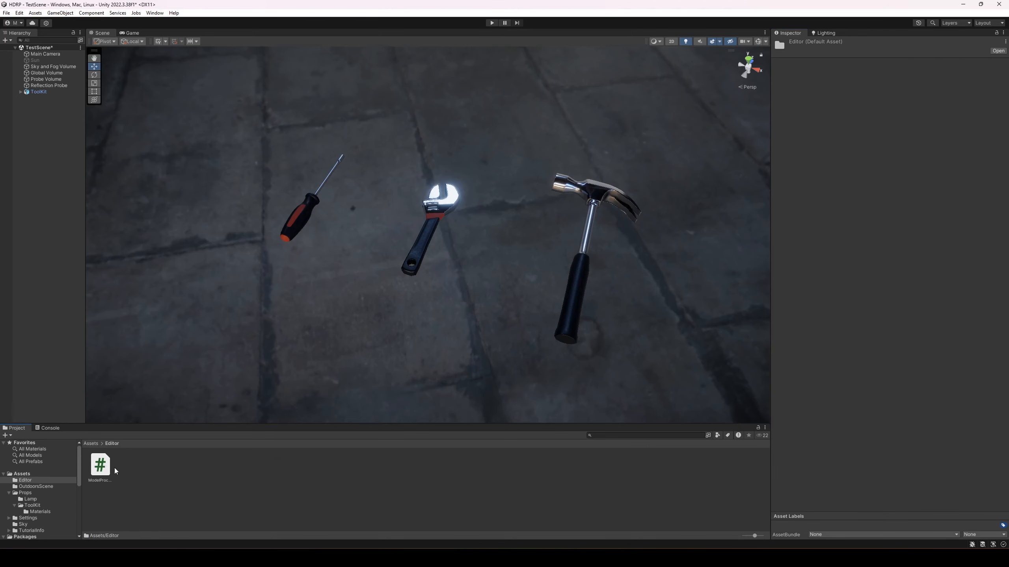
pyautogui.doubleClick(107, 468)
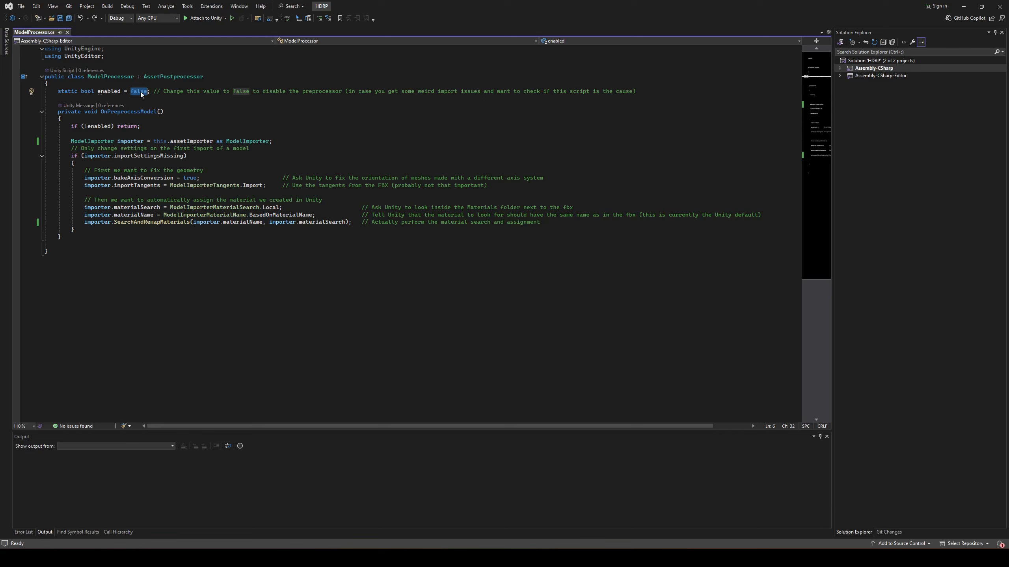
pyautogui.write('true')
pyautogui.click(141, 127)
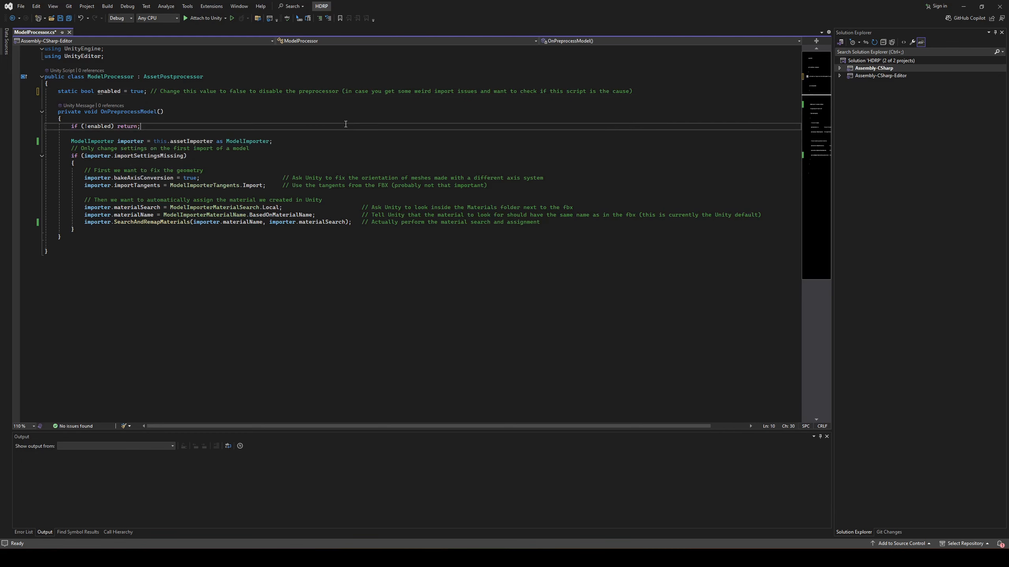
pyautogui.hotkey('ctrl', 's')
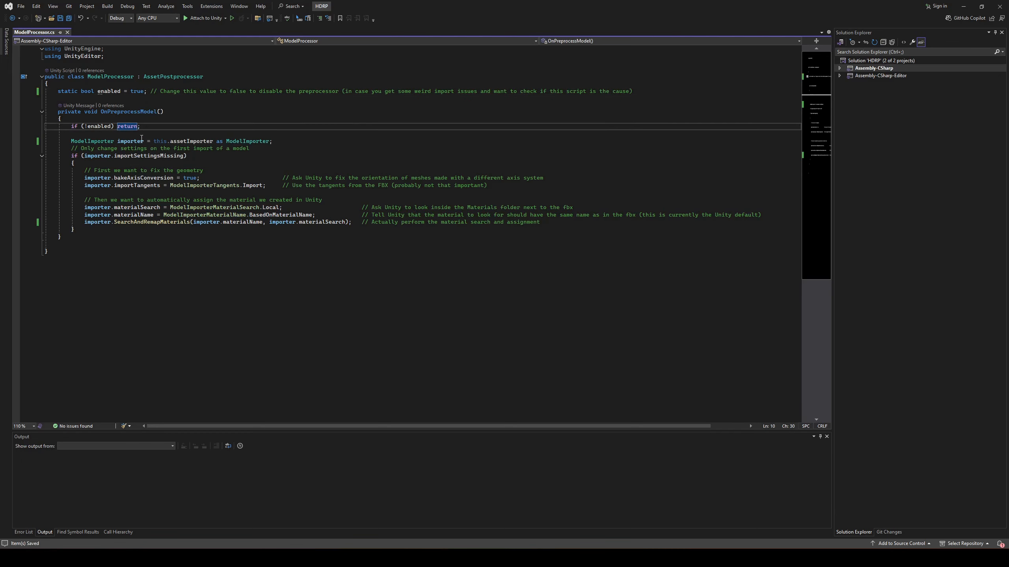
pyautogui.click(127, 177)
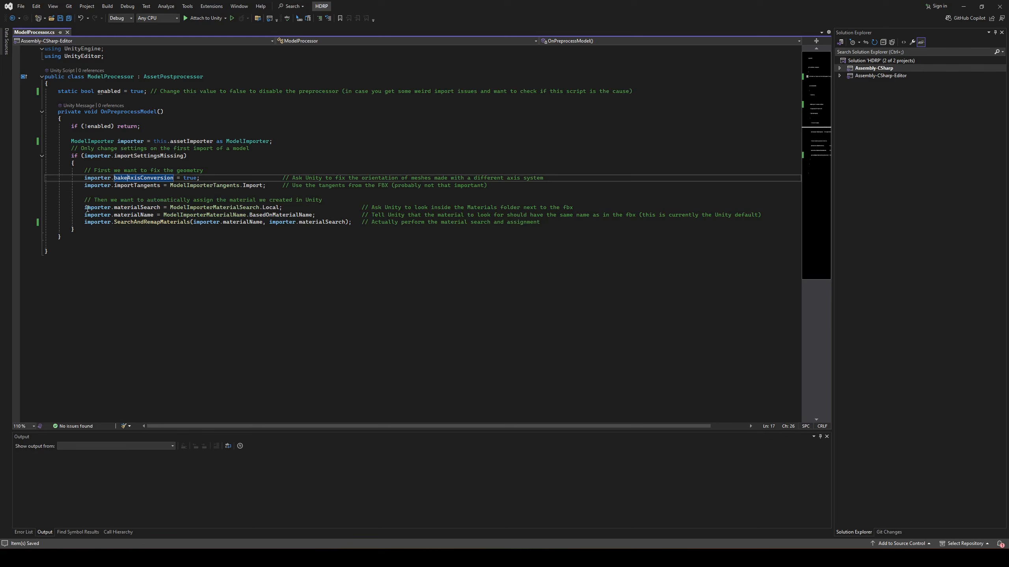
pyautogui.moveTo(84, 207); pyautogui.dragTo(337, 223)
pyautogui.click(358, 222)
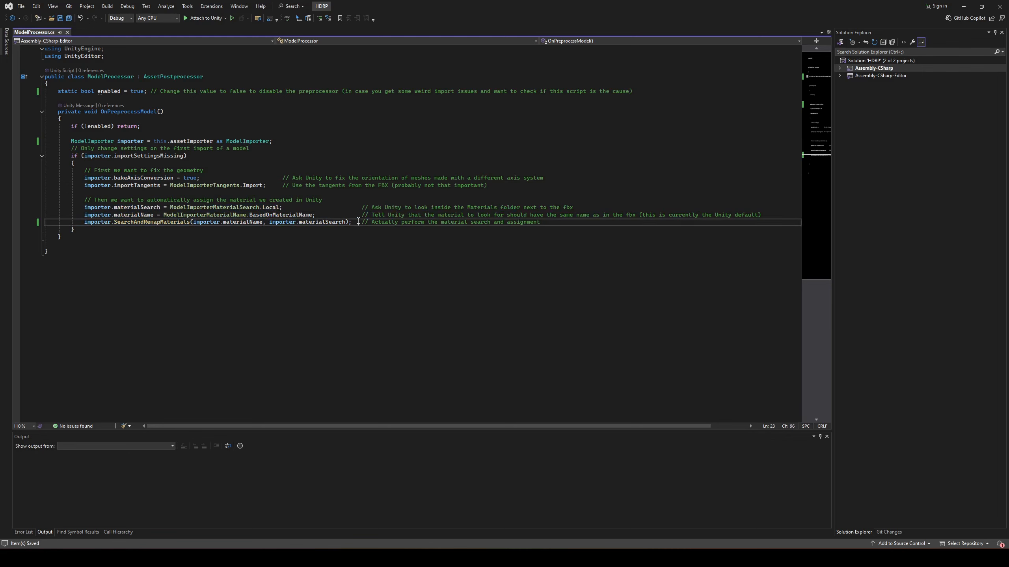
# Step: Return to Unity and delete the ToolKit model from Props/ToolKit, along with its instance in the scene
pyautogui.click(592, 558)
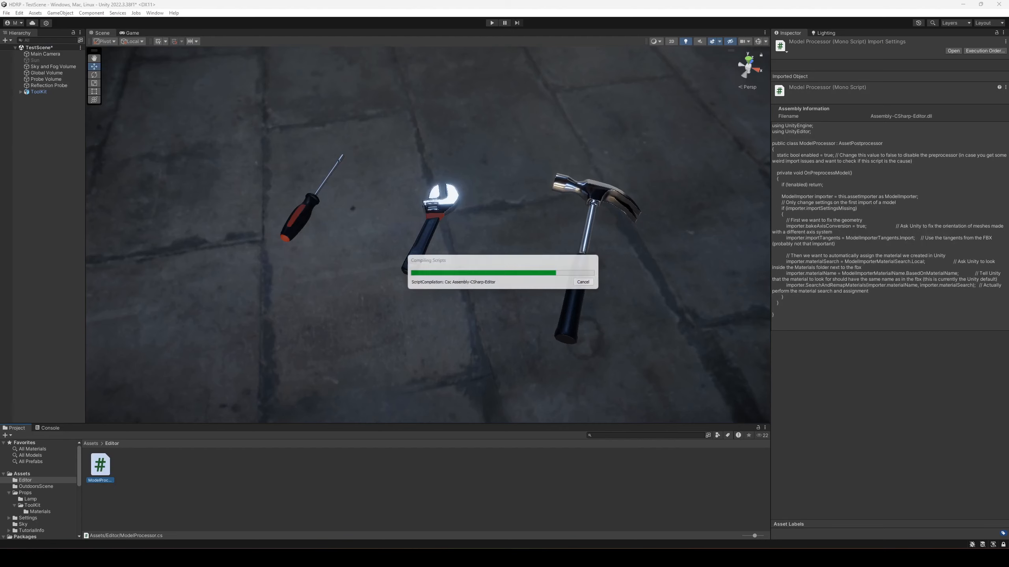
pyautogui.click(36, 506)
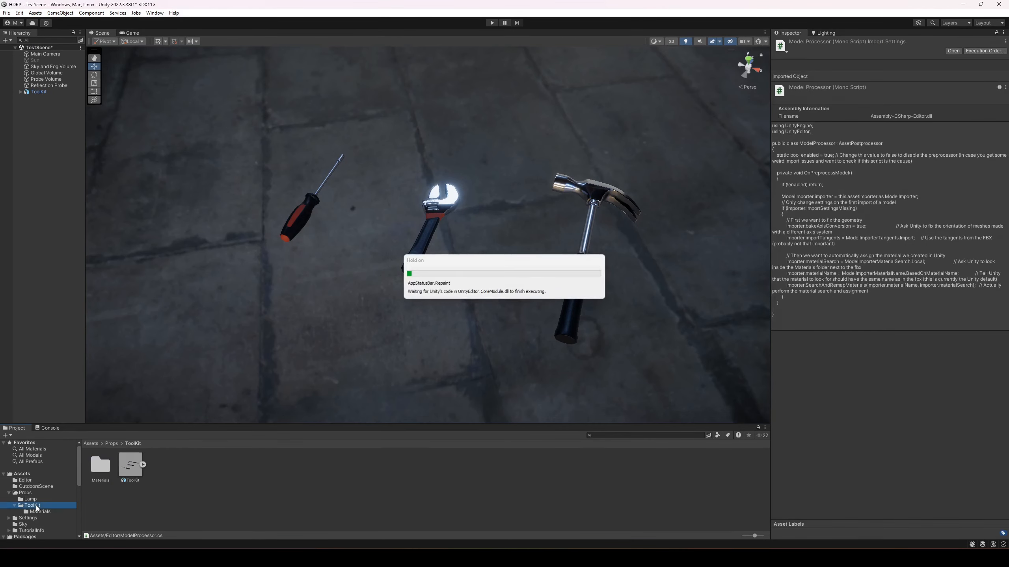
pyautogui.click(130, 470)
pyautogui.press('Delete')
pyautogui.press('Return')
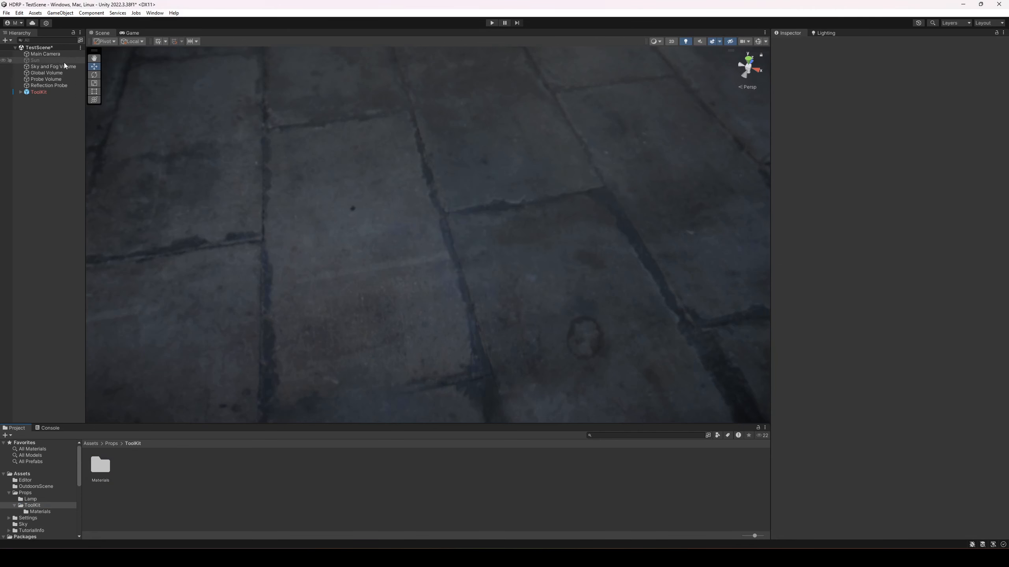
pyautogui.click(40, 92)
pyautogui.press('Delete')
# Step: Switch to Blender and export the ToolKit set again into the Unity project's Assets\Props\ToolKit folder
pyautogui.click(626, 559)
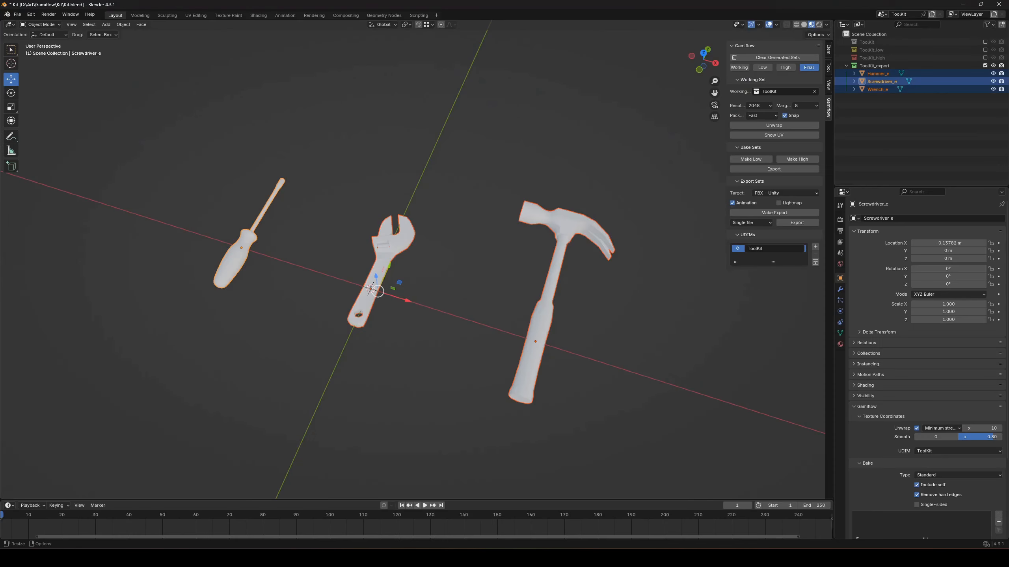
pyautogui.click(797, 223)
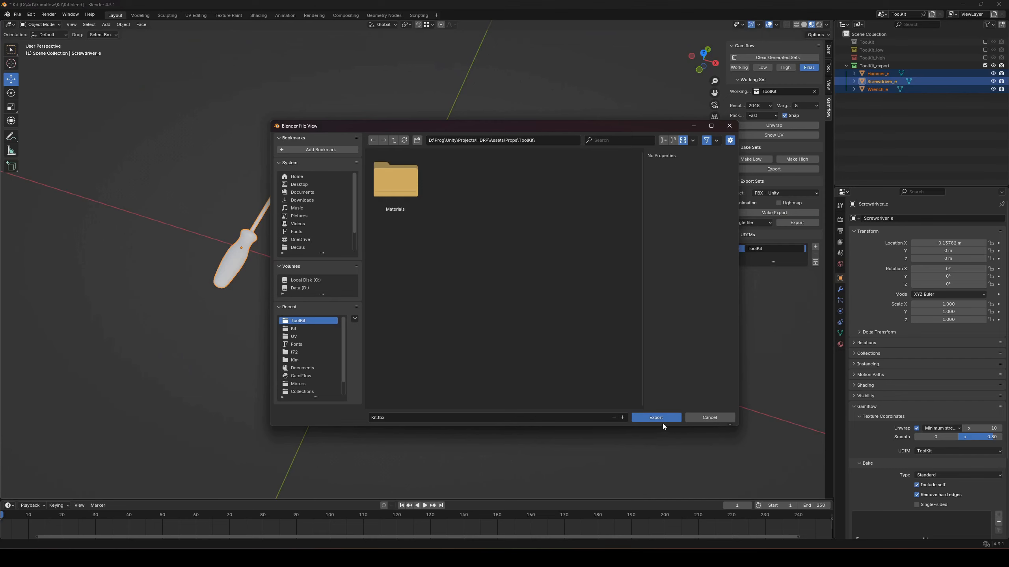
pyautogui.click(662, 418)
# Step: Back in Unity, place the newly imported ToolKit model in the TestScene hierarchy
pyautogui.click(643, 558)
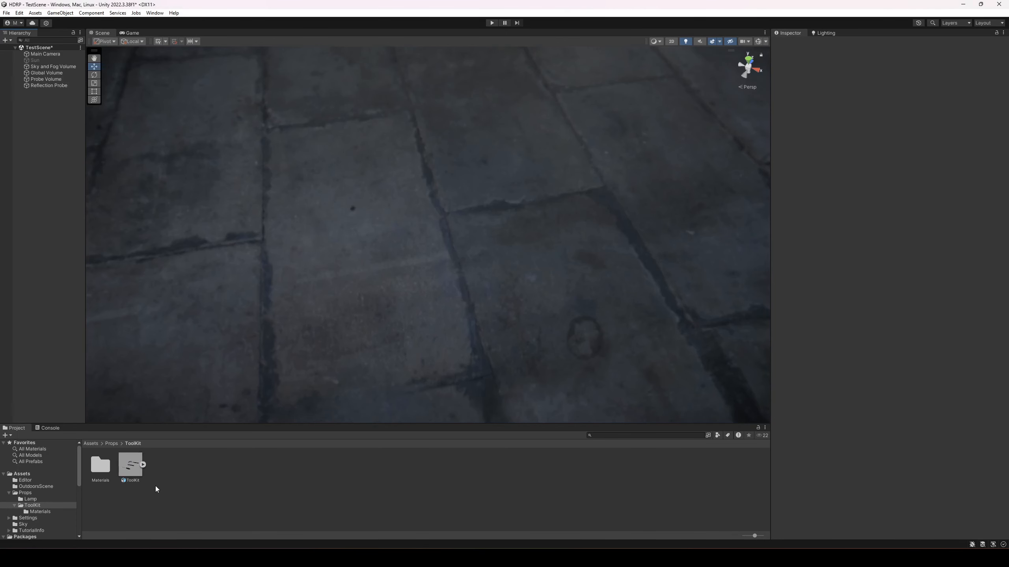
pyautogui.click(122, 473)
pyautogui.moveTo(136, 471); pyautogui.dragTo(49, 201)
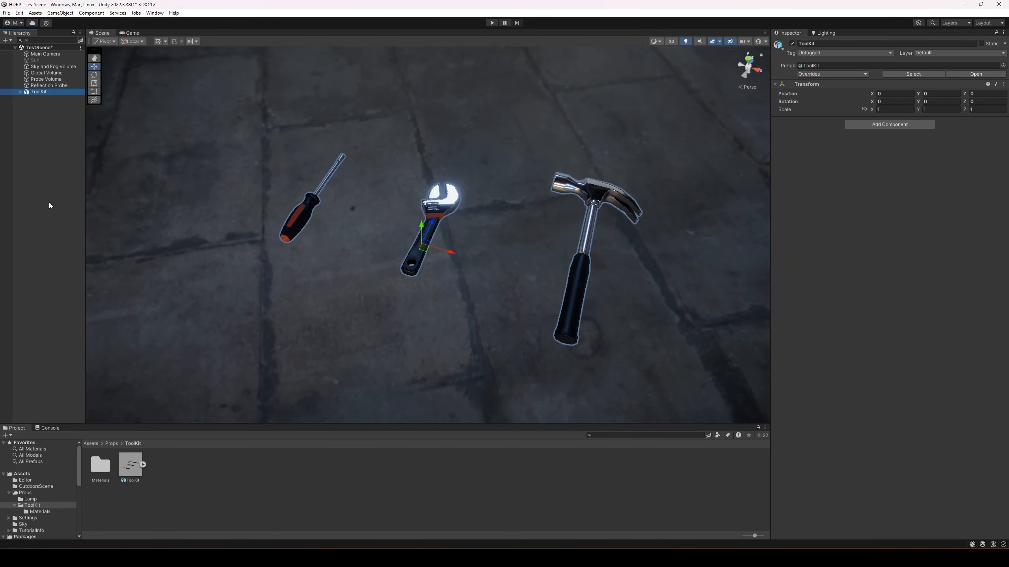
# Step: Expand the ToolKit instance in the hierarchy and move Screwdriver_e closer to the wrench, to about X -0.068, Z -0.0023
pyautogui.click(391, 290)
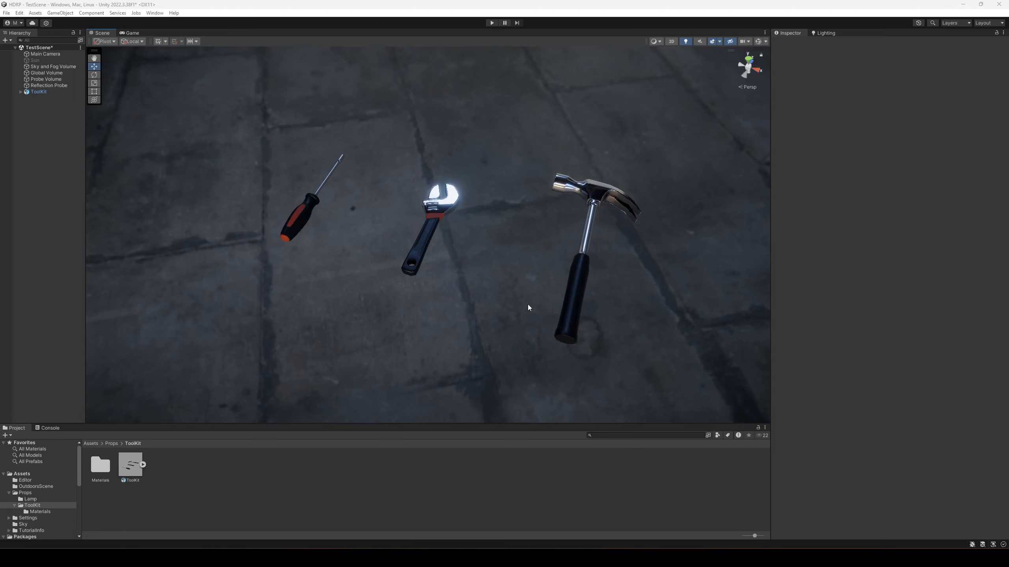
pyautogui.click(566, 313)
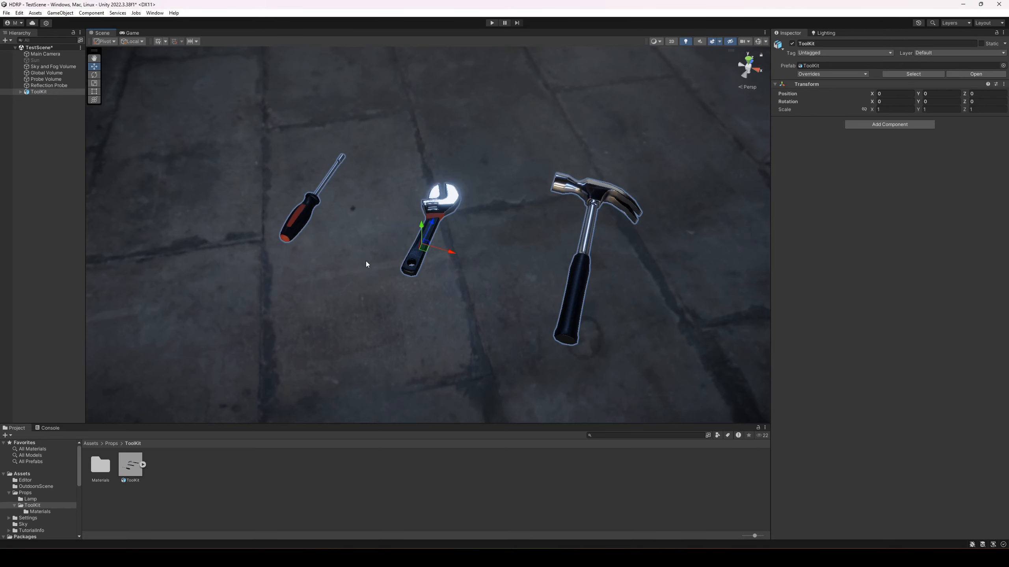
pyautogui.click(20, 91)
pyautogui.click(40, 104)
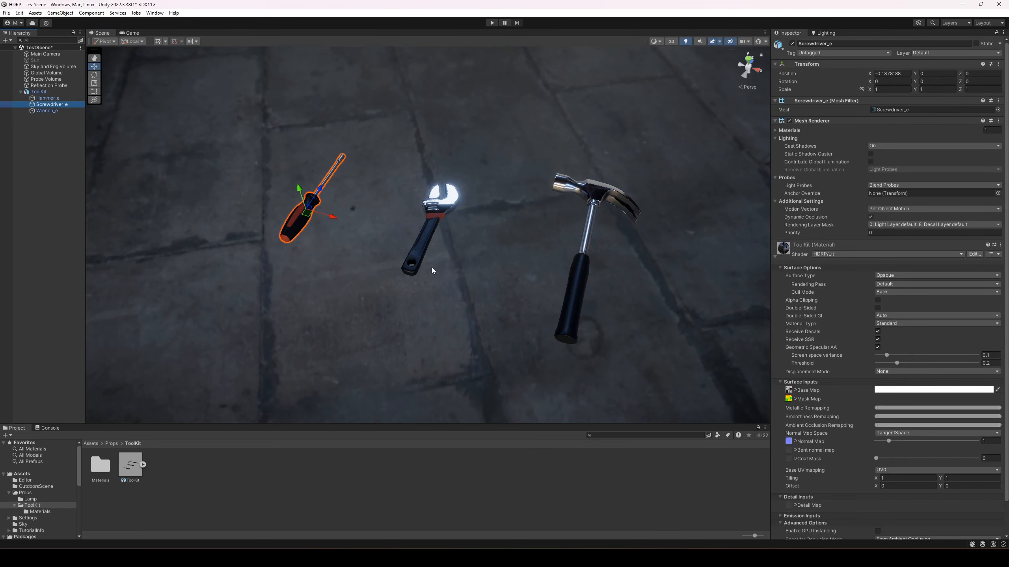
pyautogui.moveTo(306, 218); pyautogui.dragTo(362, 236)
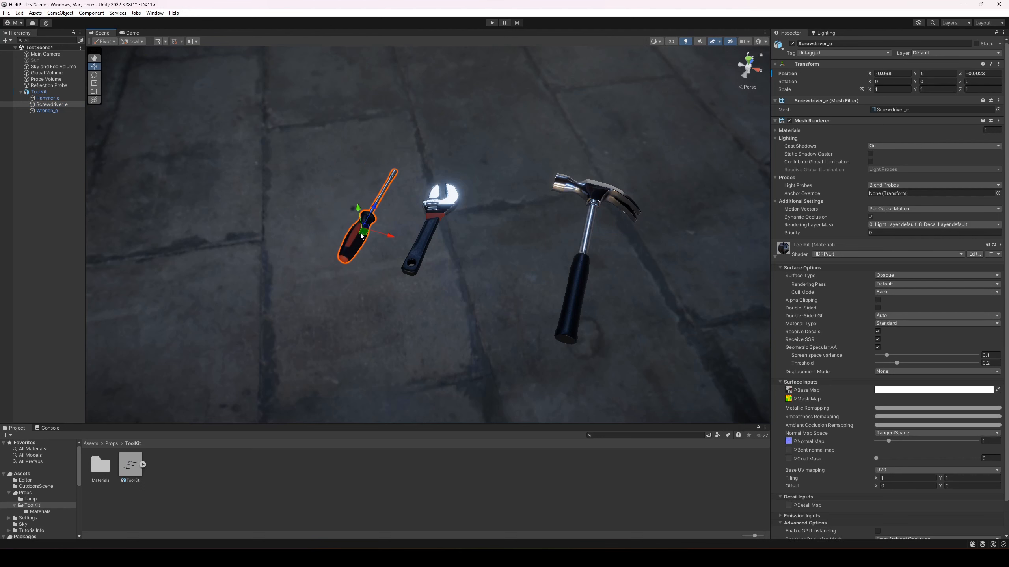
# Step: Try to place only the Hammer_e sub-model of the ToolKit asset in the scene, move the added instance toward the viewer, and delete it
pyautogui.click(143, 465)
pyautogui.click(156, 473)
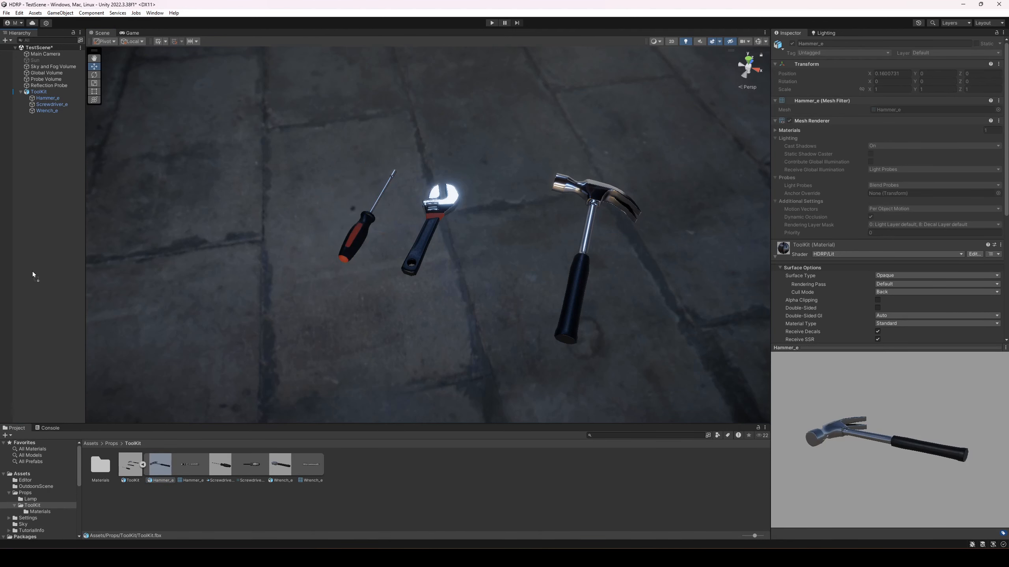
pyautogui.moveTo(33, 272); pyautogui.dragTo(33, 273)
pyautogui.moveTo(424, 249); pyautogui.dragTo(385, 309)
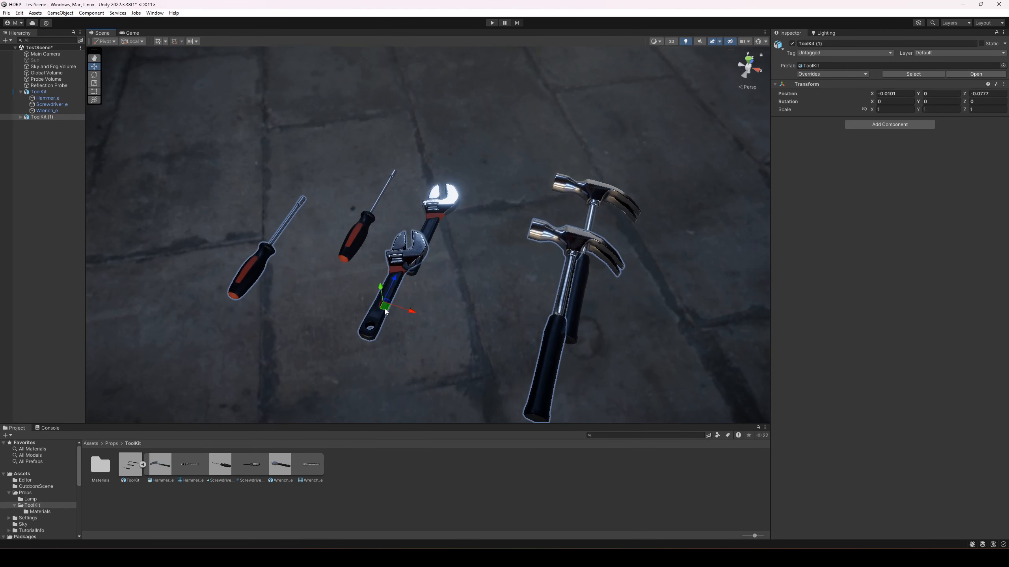
pyautogui.press('Delete')
# Step: Completely unpack the ToolKit prefab instance and move Hammer_e out of it to the scene root
pyautogui.click(420, 249)
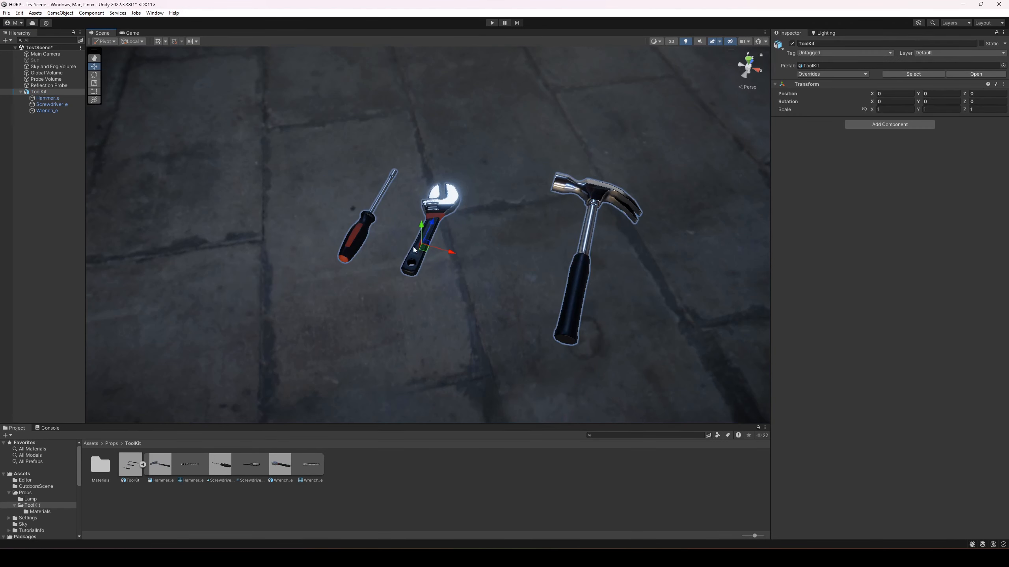
pyautogui.rightClick(47, 91)
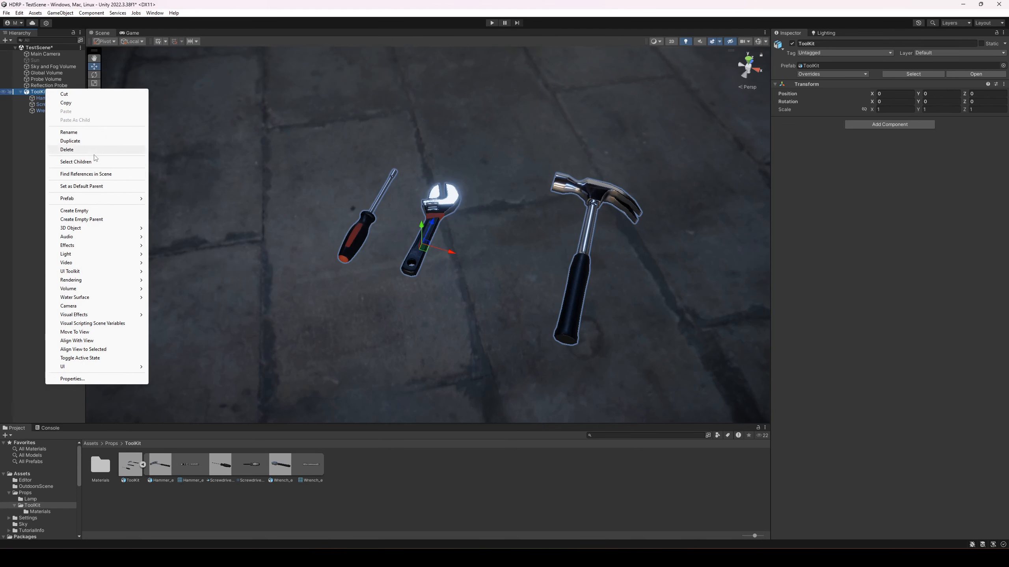
pyautogui.moveTo(148, 196)
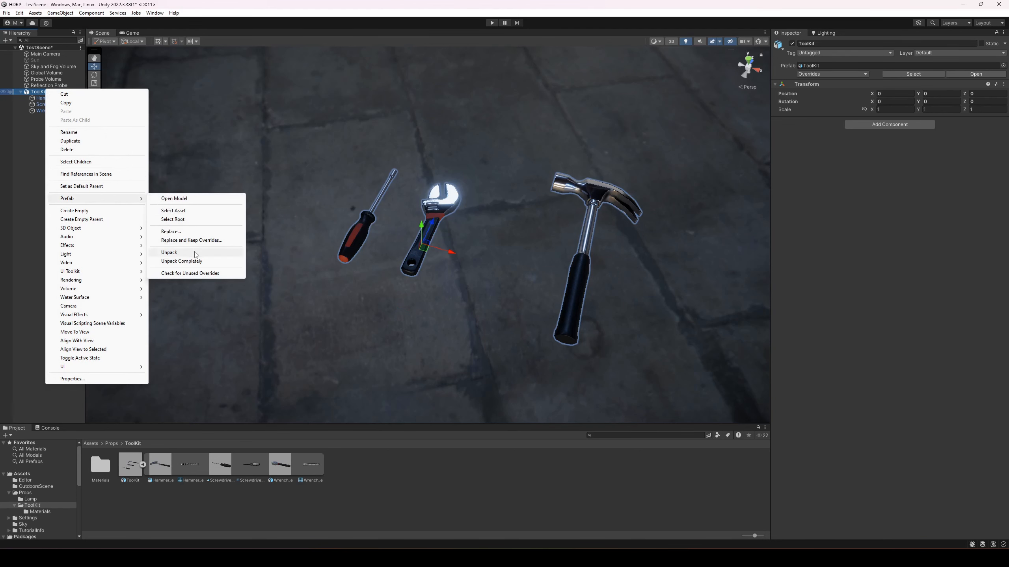
pyautogui.click(186, 260)
pyautogui.moveTo(45, 117); pyautogui.dragTo(44, 153)
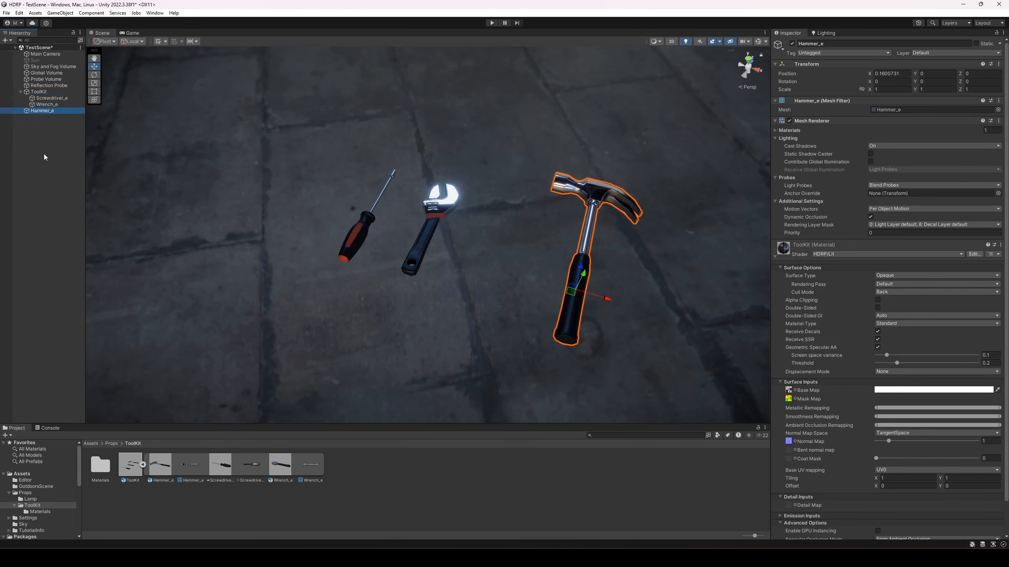
# Step: Delete the unpacked ToolKit object and the separated Hammer_e from the scene
pyautogui.click(39, 91)
pyautogui.press('Delete')
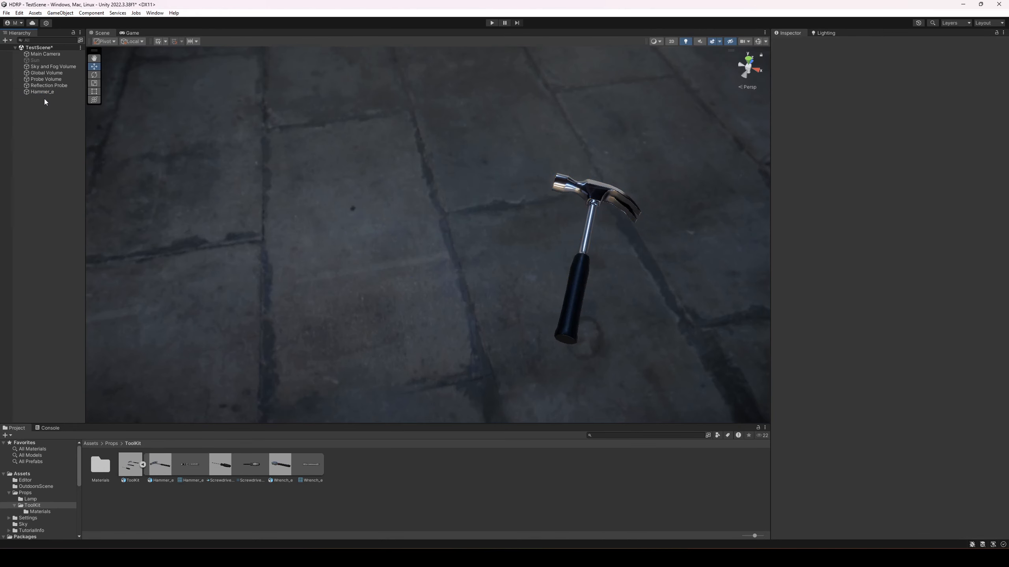
pyautogui.click(44, 91)
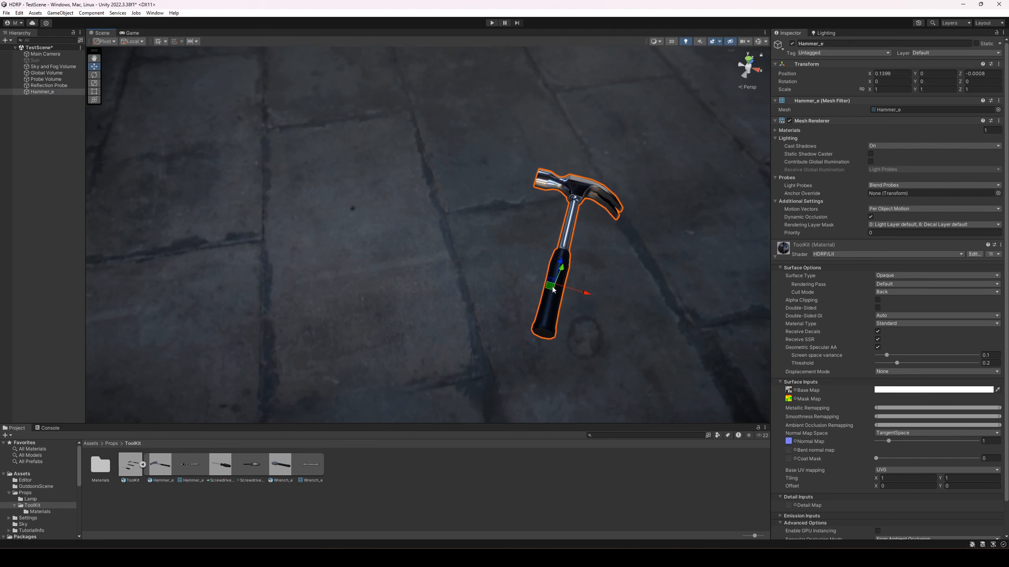
pyautogui.press('Delete')
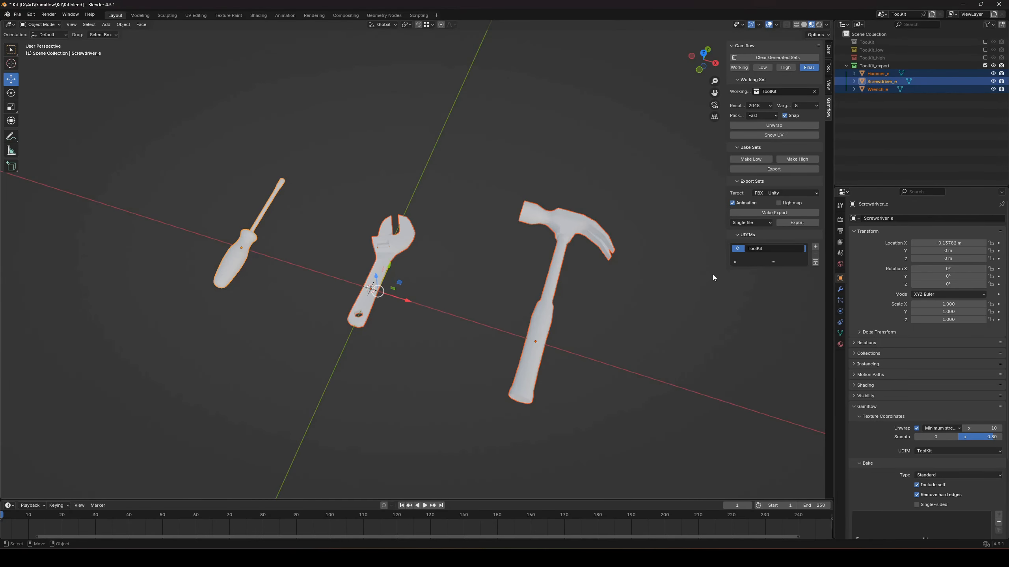
# Step: In Blender, set the export method to Kit and export the ToolKit set as separate files
pyautogui.click(756, 223)
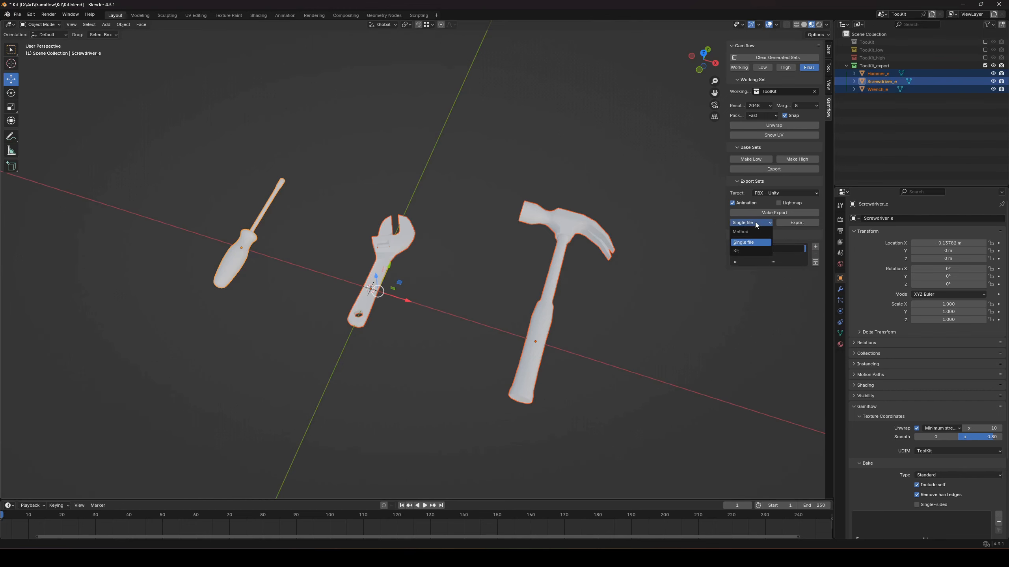
pyautogui.click(741, 252)
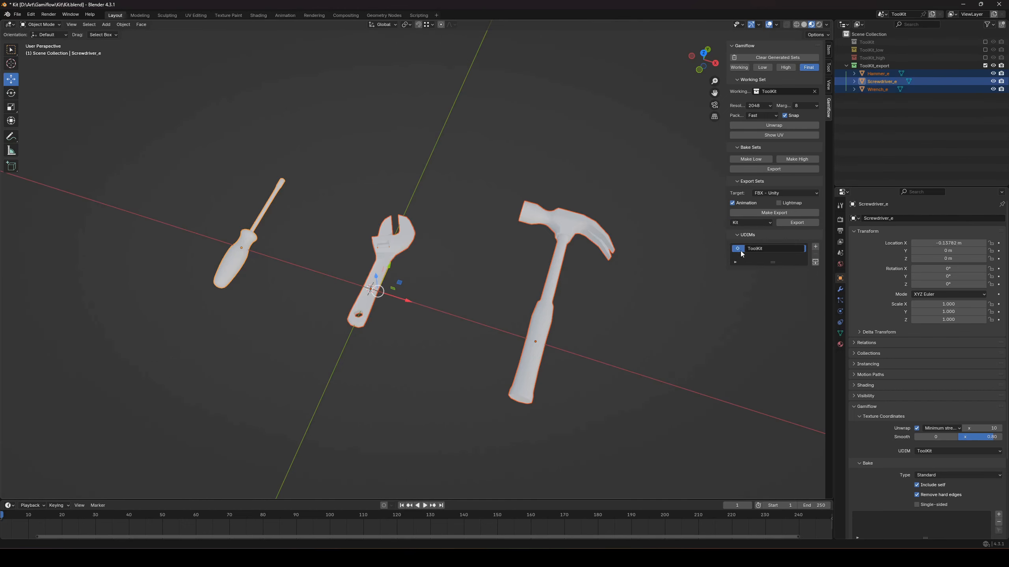
pyautogui.click(796, 222)
pyautogui.click(657, 417)
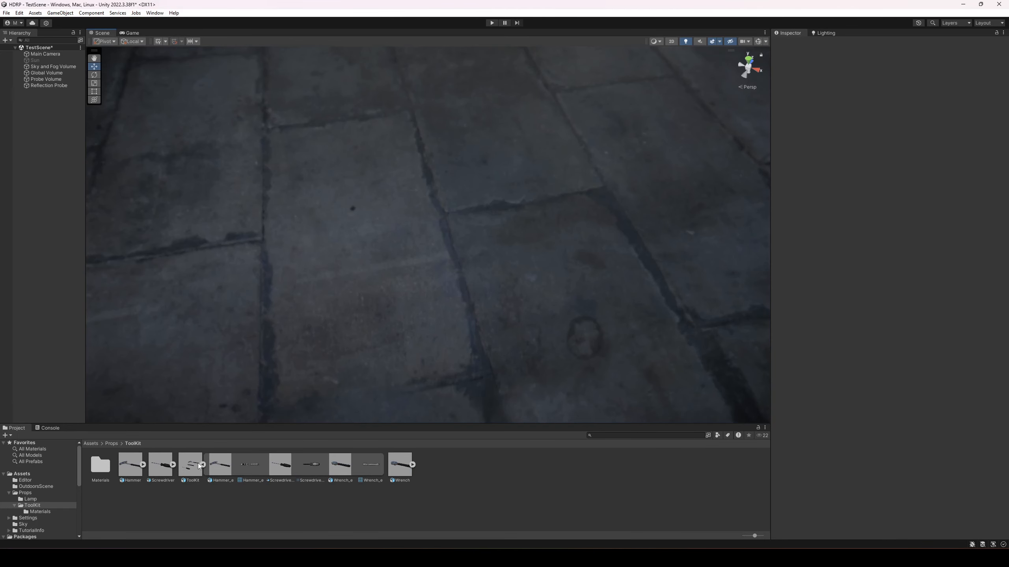
# Step: Back in Unity, check the import settings of Screwdriver, Hammer and Wrench, and delete the combined ToolKit model from Props/ToolKit
pyautogui.click(202, 465)
pyautogui.click(163, 465)
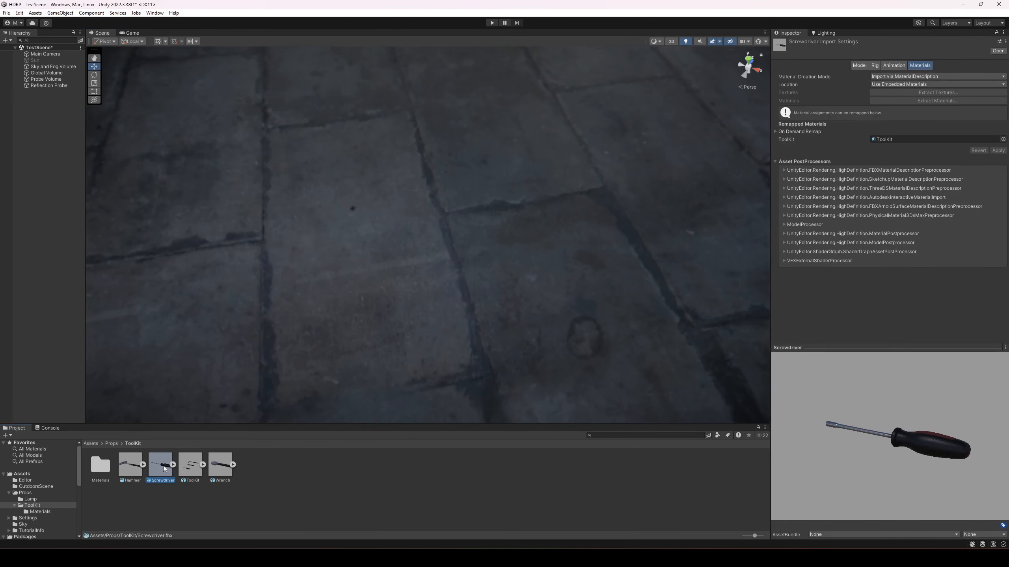
pyautogui.click(134, 466)
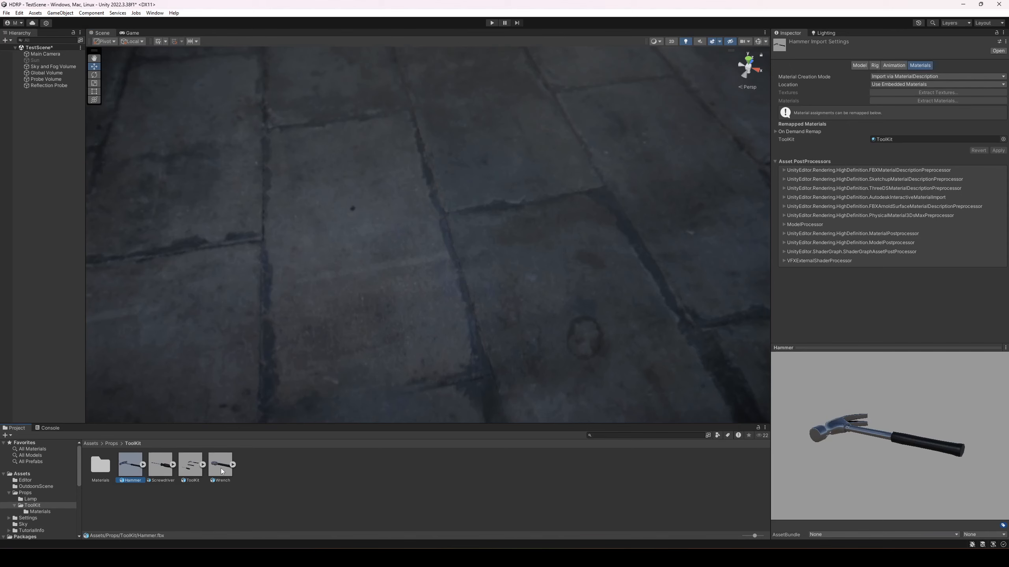
pyautogui.click(221, 469)
pyautogui.click(193, 470)
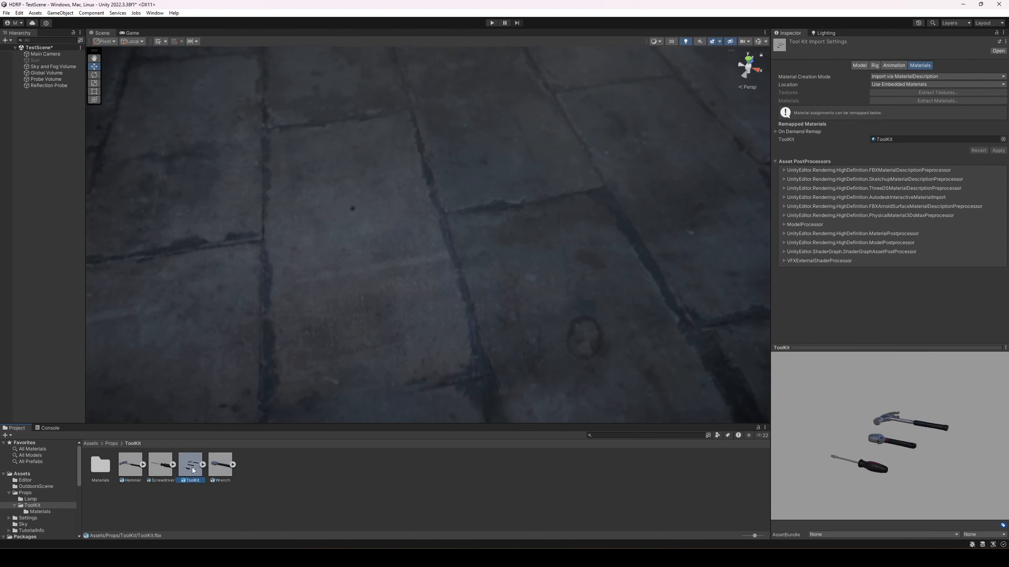
pyautogui.press('Delete')
pyautogui.press('Return')
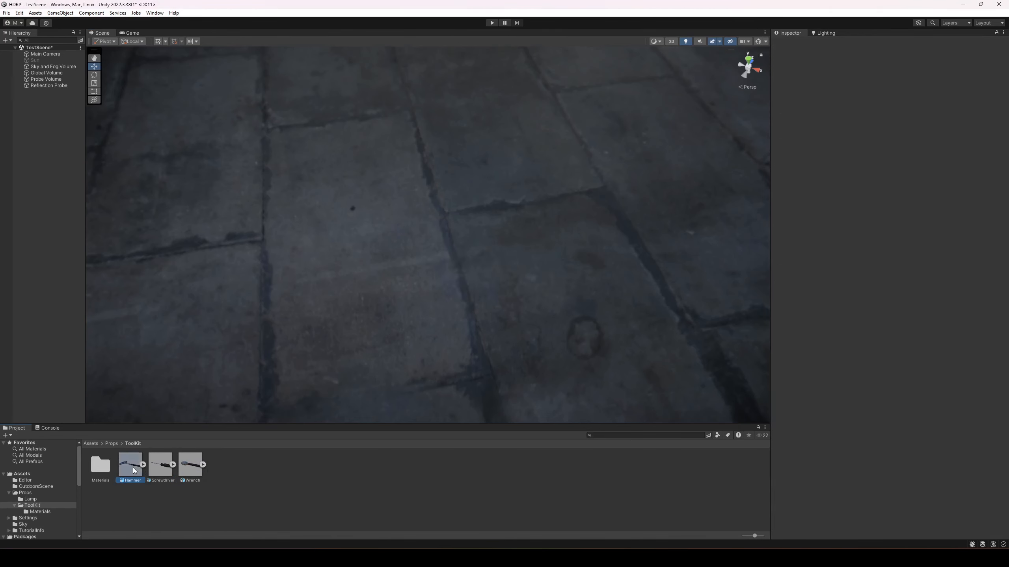
# Step: Place the separate Hammer, Screwdriver and Wrench models in the TestScene hierarchy
pyautogui.click(134, 470)
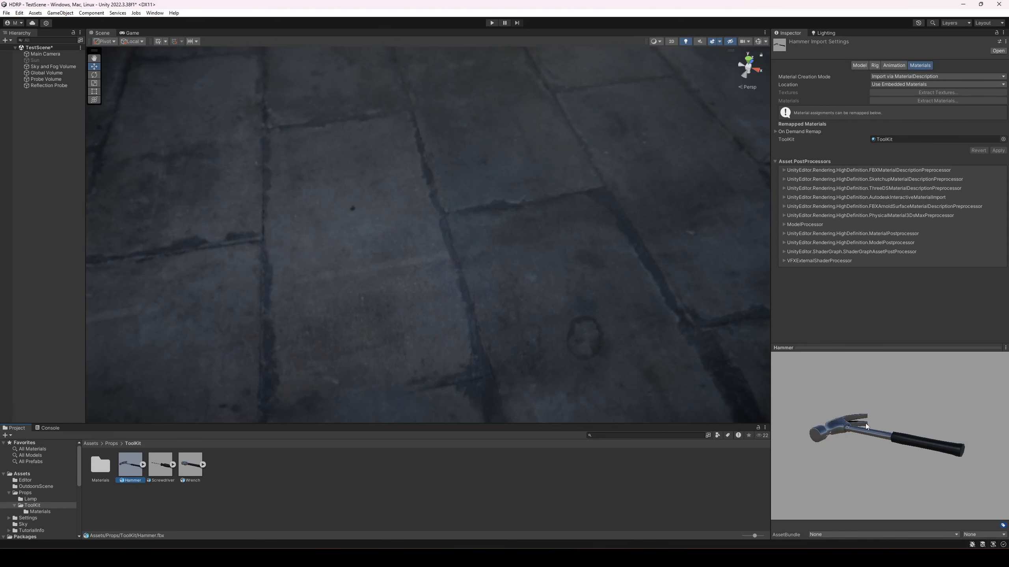
pyautogui.moveTo(129, 478); pyautogui.dragTo(56, 198)
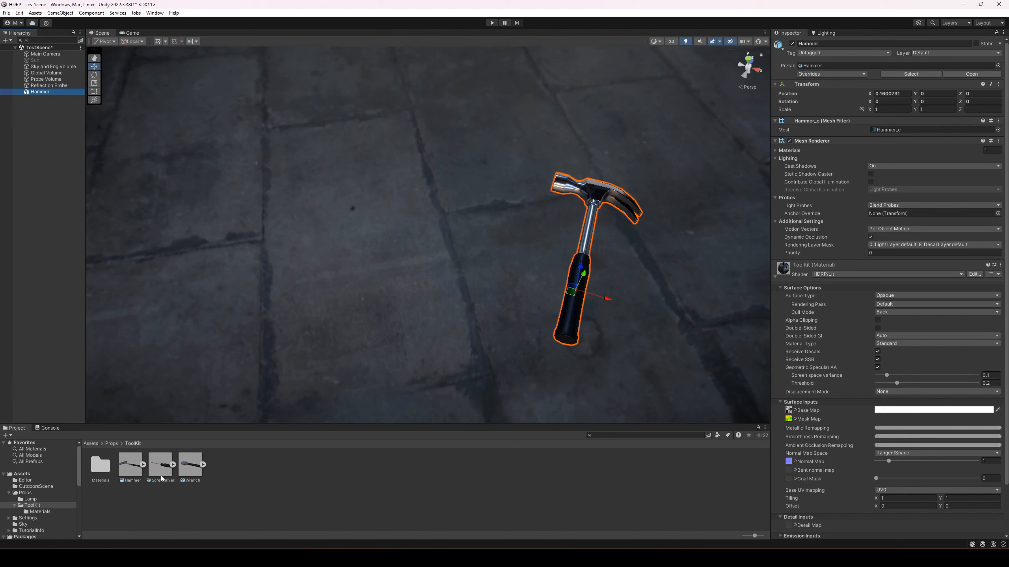
pyautogui.moveTo(55, 168); pyautogui.dragTo(56, 178)
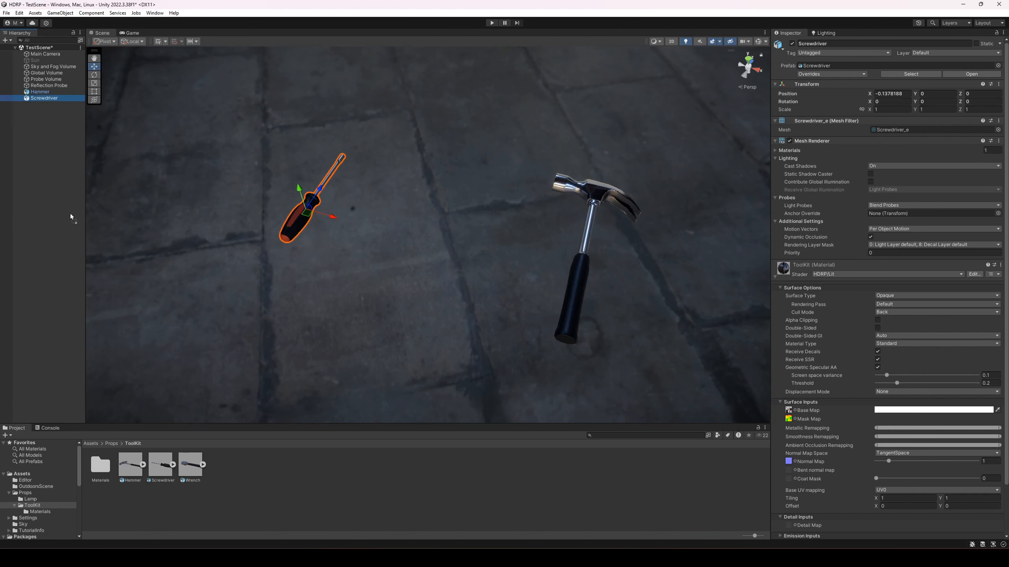
pyautogui.moveTo(72, 219); pyautogui.dragTo(49, 165)
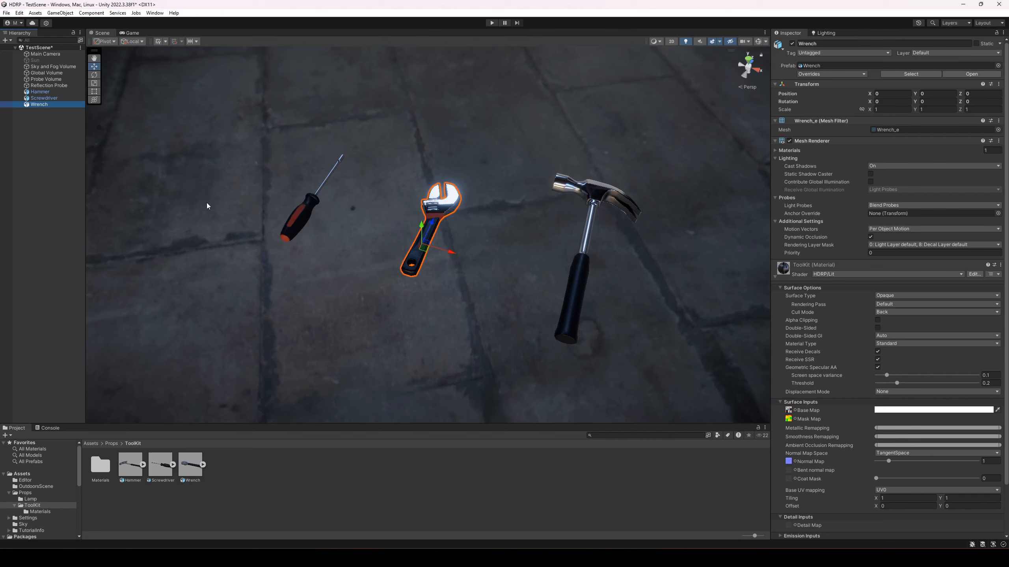
# Step: Set the X position of both the Hammer and the Screwdriver to 0
pyautogui.click(293, 230)
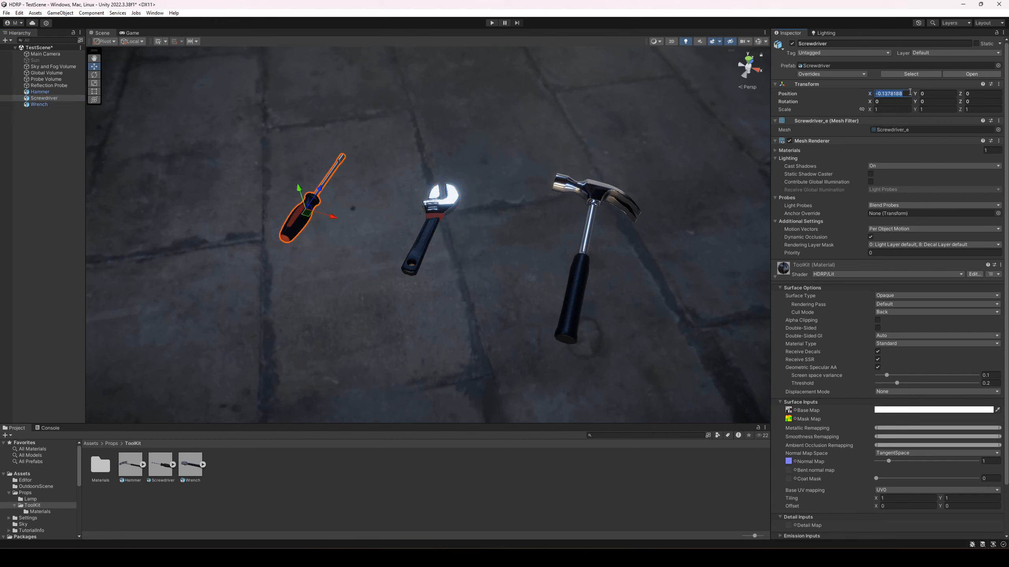
pyautogui.click(650, 275)
pyautogui.click(588, 295)
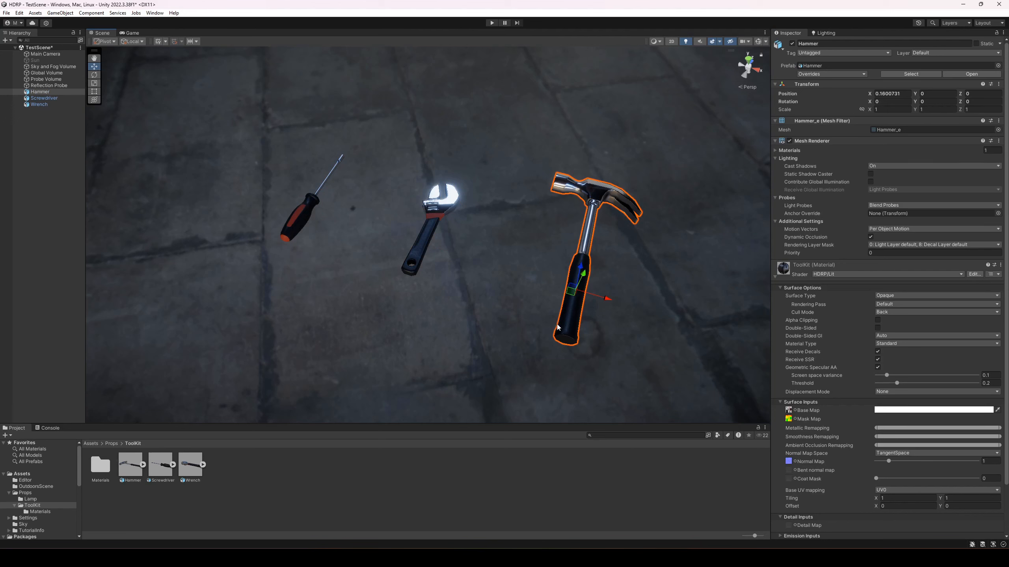
pyautogui.click(900, 93)
pyautogui.write('0')
pyautogui.click(304, 211)
pyautogui.click(892, 93)
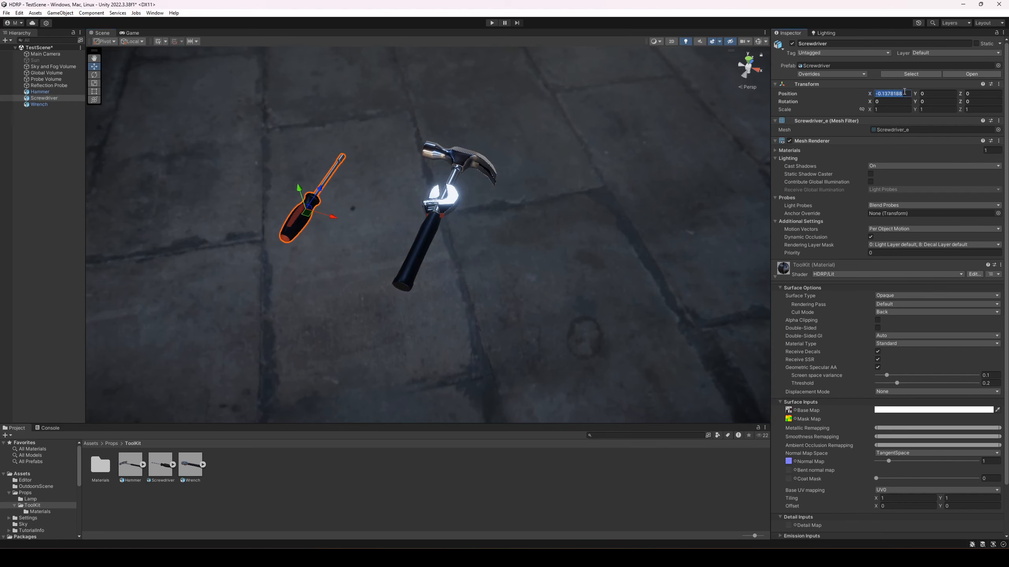
pyautogui.write('0')
pyautogui.click(527, 281)
pyautogui.moveTo(471, 239); pyautogui.dragTo(517, 287, button='middle')
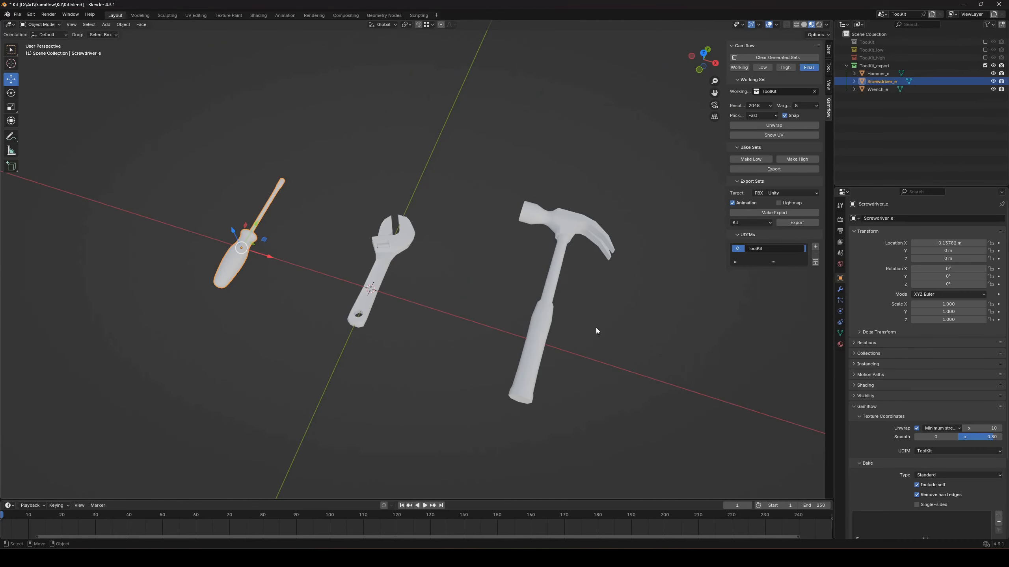
# Step: Compare the tool layout in Blender's export set with Substance 3D Painter, and check the wrench and hammer origins in Blender
pyautogui.moveTo(597, 334); pyautogui.dragTo(427, 328, button='middle')
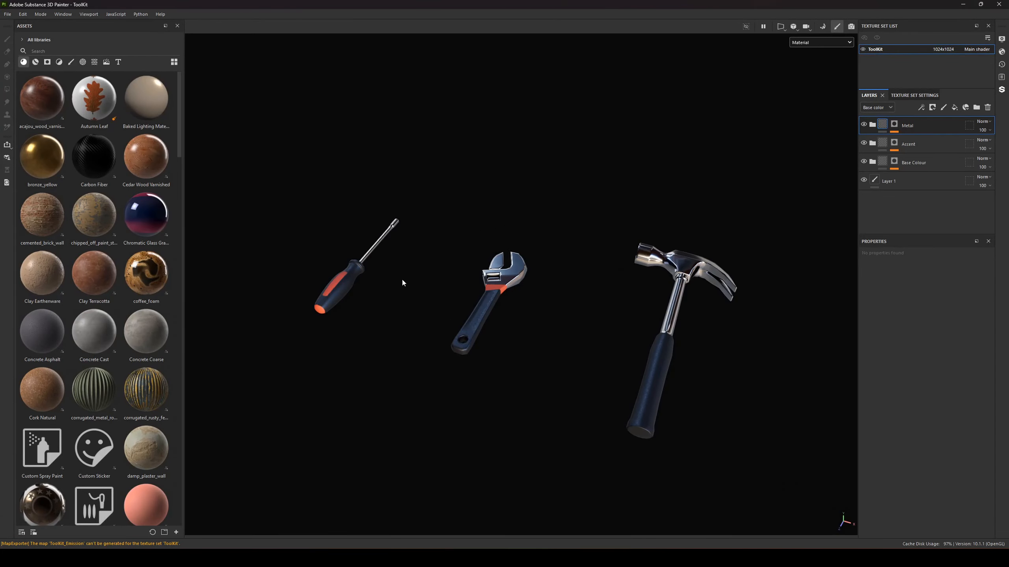
pyautogui.click(962, 4)
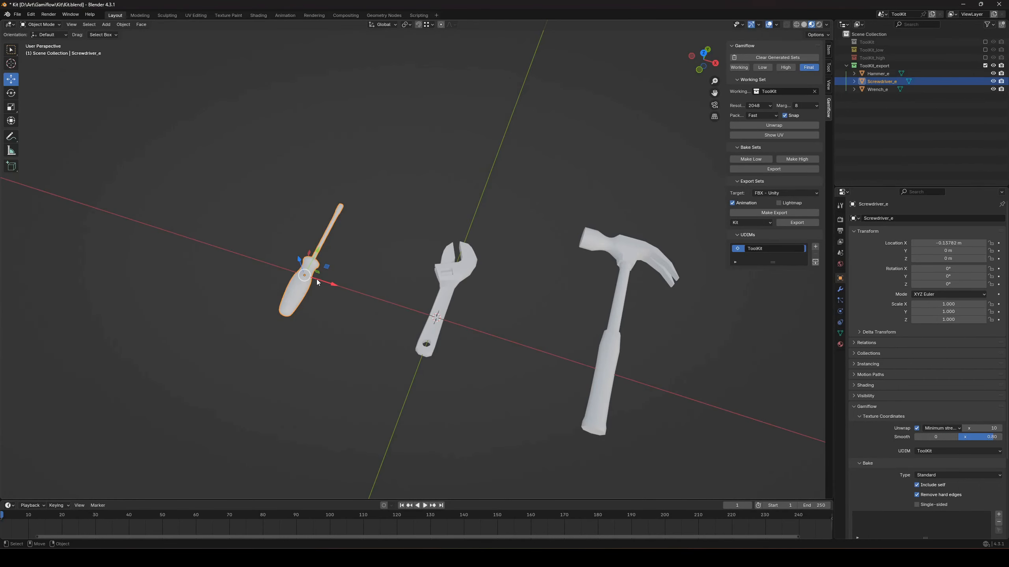
pyautogui.click(435, 322)
pyautogui.click(602, 406)
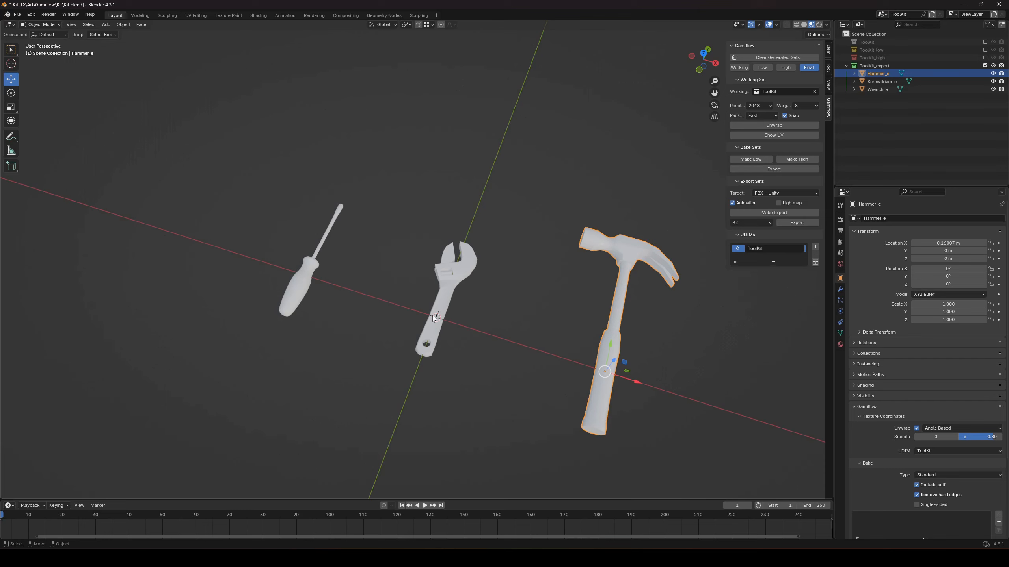
# Step: Show the Working set and add a Plain Axes empty with a 1 m radius at the world origin
pyautogui.click(740, 68)
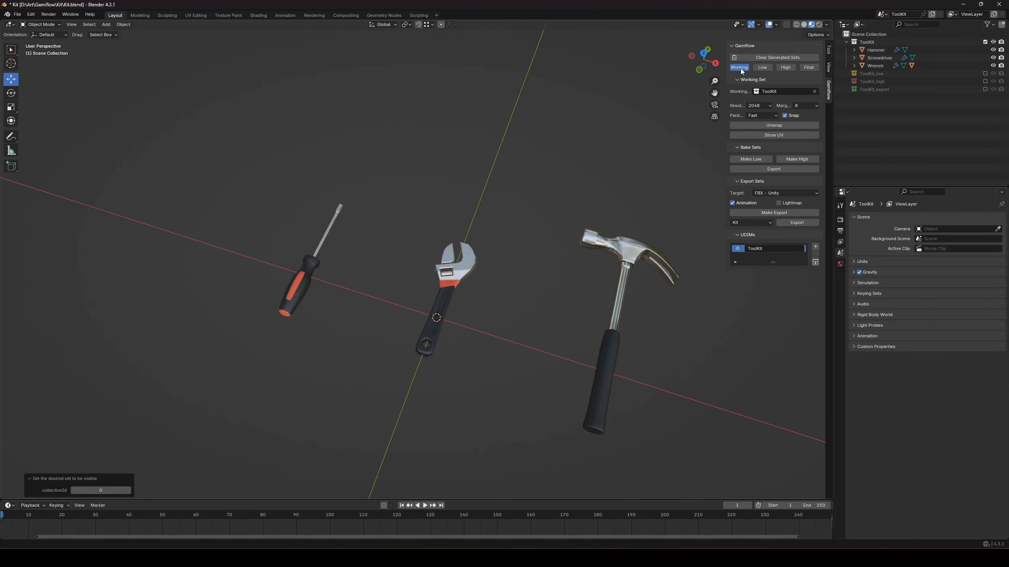
pyautogui.click(107, 25)
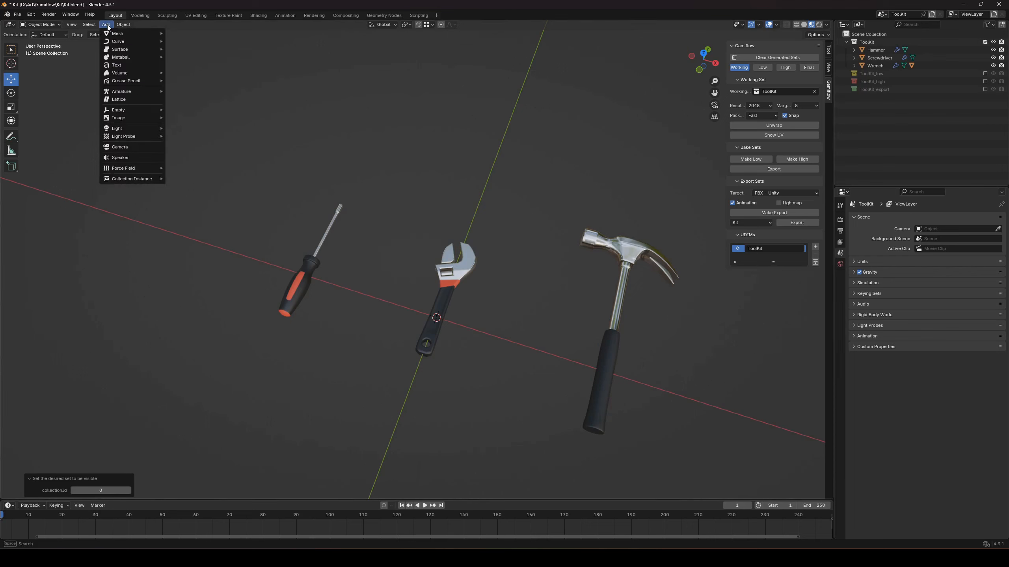
pyautogui.moveTo(139, 111)
pyautogui.click(185, 109)
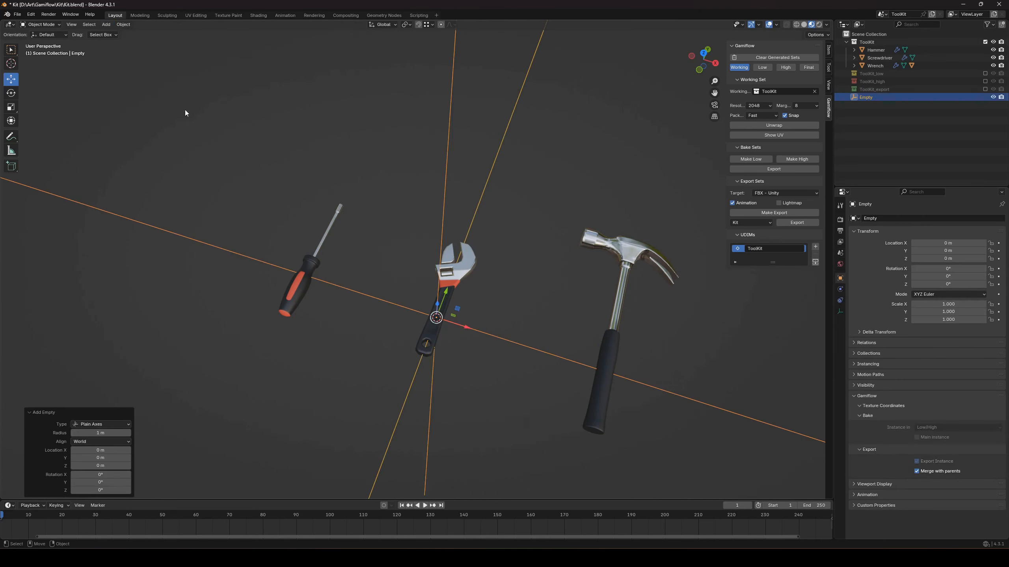
pyautogui.scroll(-5, 415, 309)
pyautogui.moveTo(415, 309); pyautogui.dragTo(500, 344, button='middle')
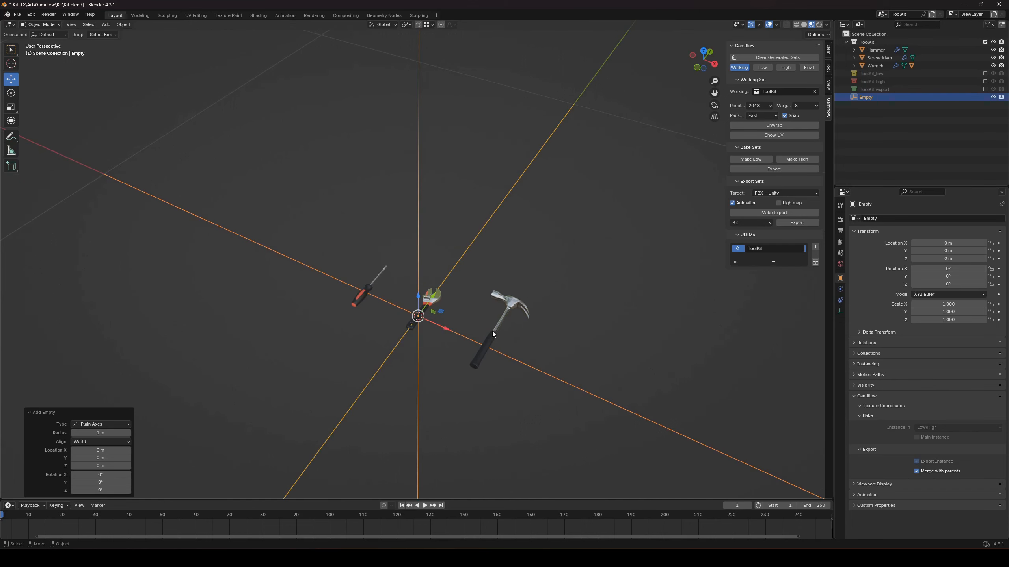
# Step: Assign the Empty at the world origin as the export anchor of the Hammer, the Screwdriver and the Wrench
pyautogui.click(492, 331)
pyautogui.scroll(-6, 897, 394)
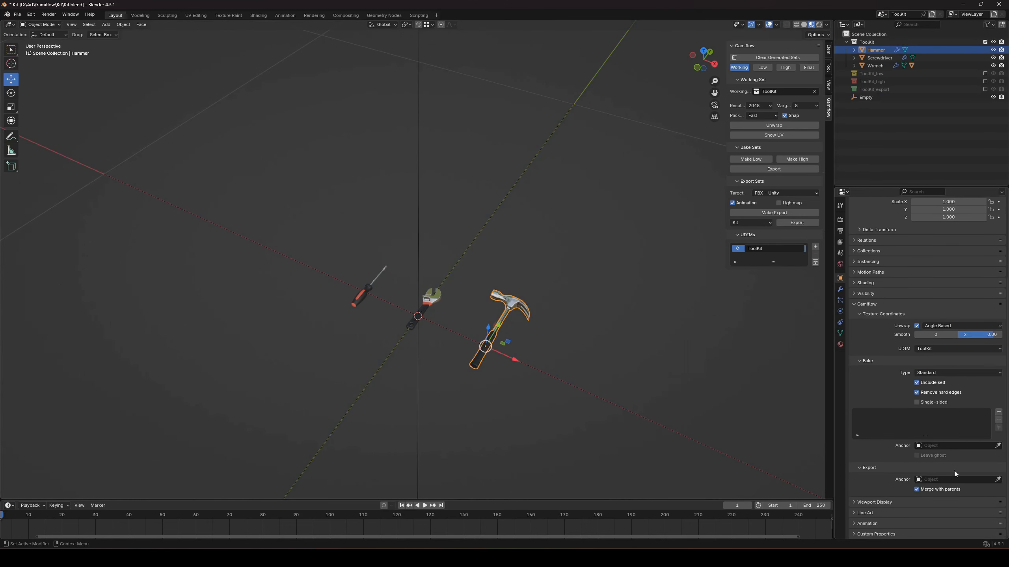
pyautogui.click(998, 479)
pyautogui.press('Escape')
pyautogui.click(379, 283)
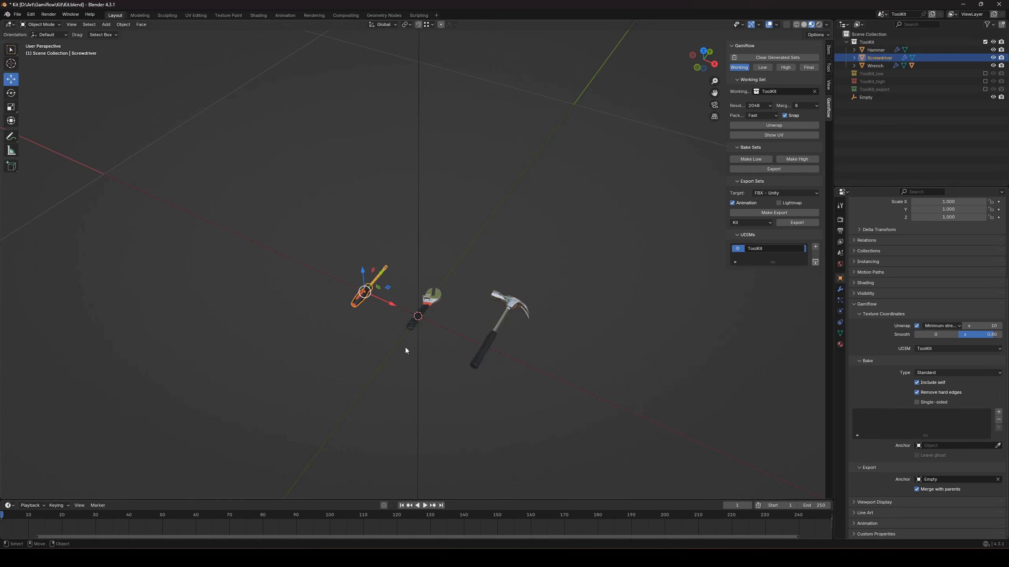
pyautogui.click(411, 330)
pyautogui.click(997, 479)
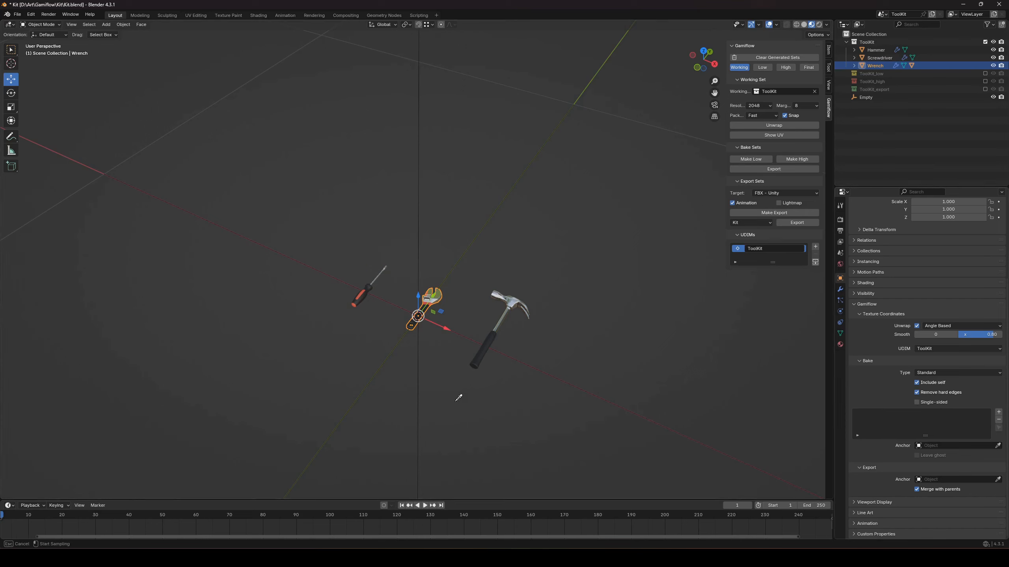
pyautogui.click(419, 388)
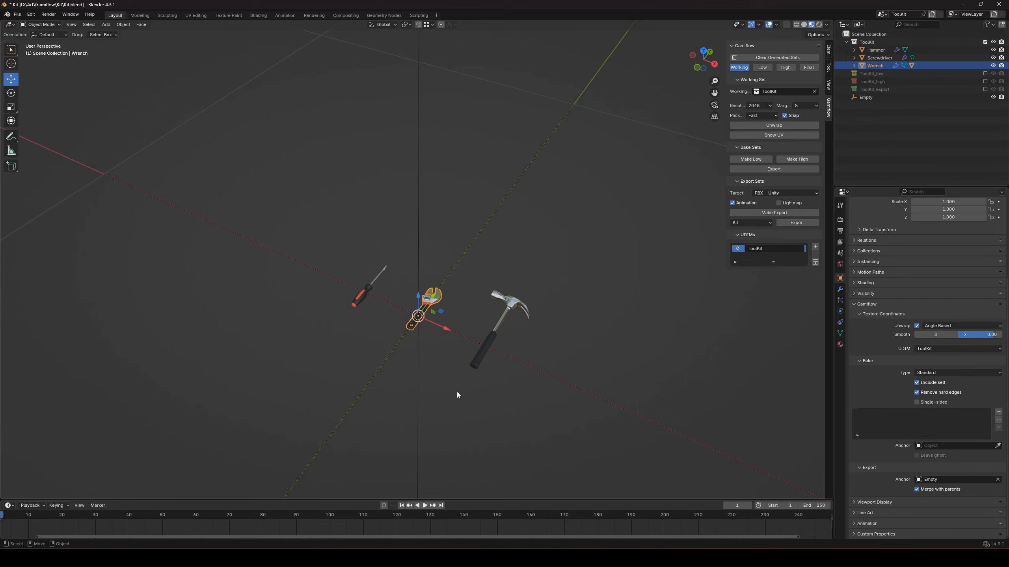
# Step: Regenerate the export set with all tools at the anchor and export it as a kit to the Unity project's ToolKit folder
pyautogui.click(794, 212)
pyautogui.scroll(4, 415, 290)
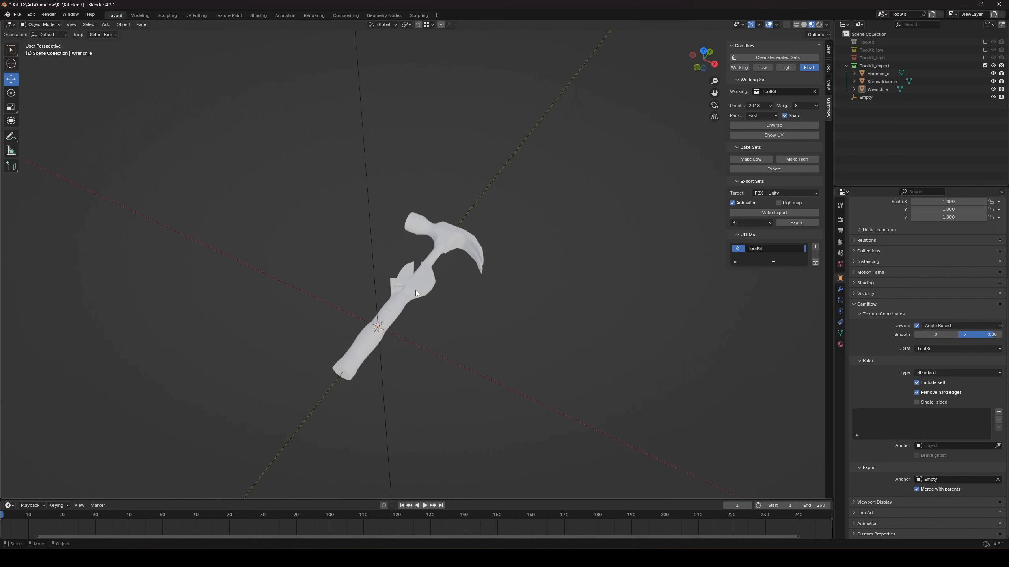
pyautogui.scroll(-4, 413, 297)
pyautogui.scroll(4, 377, 312)
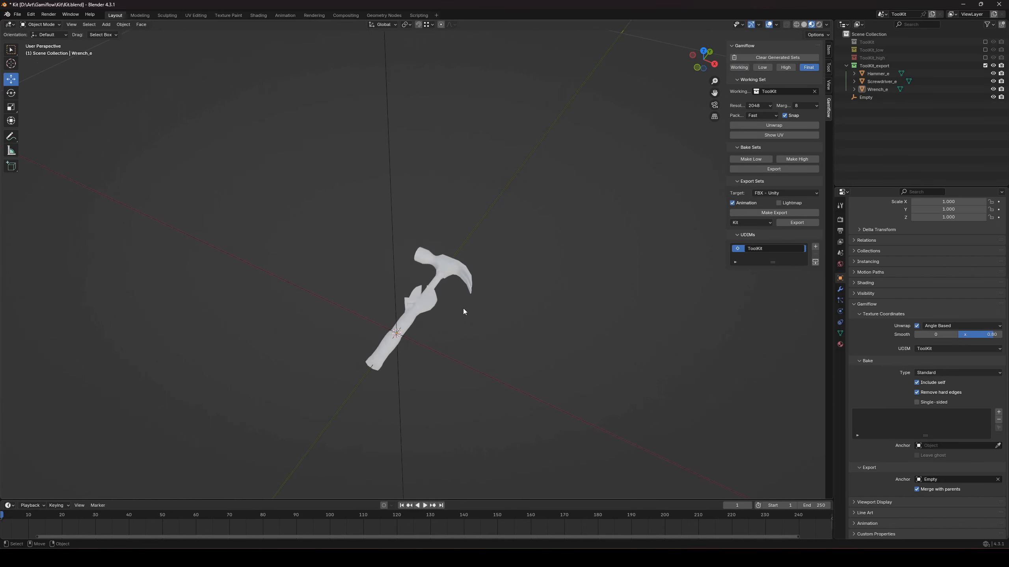
pyautogui.click(804, 225)
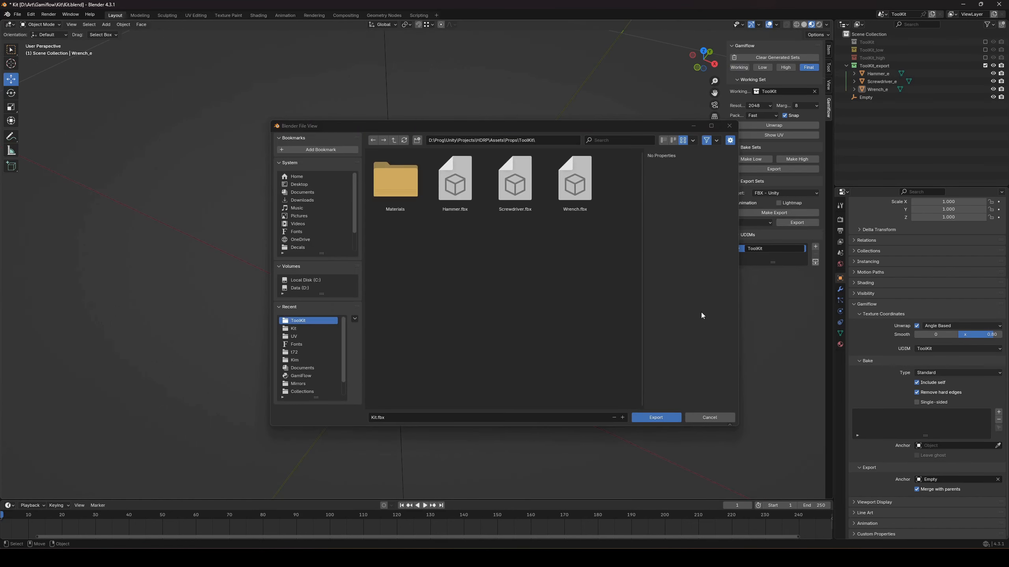
pyautogui.click(657, 418)
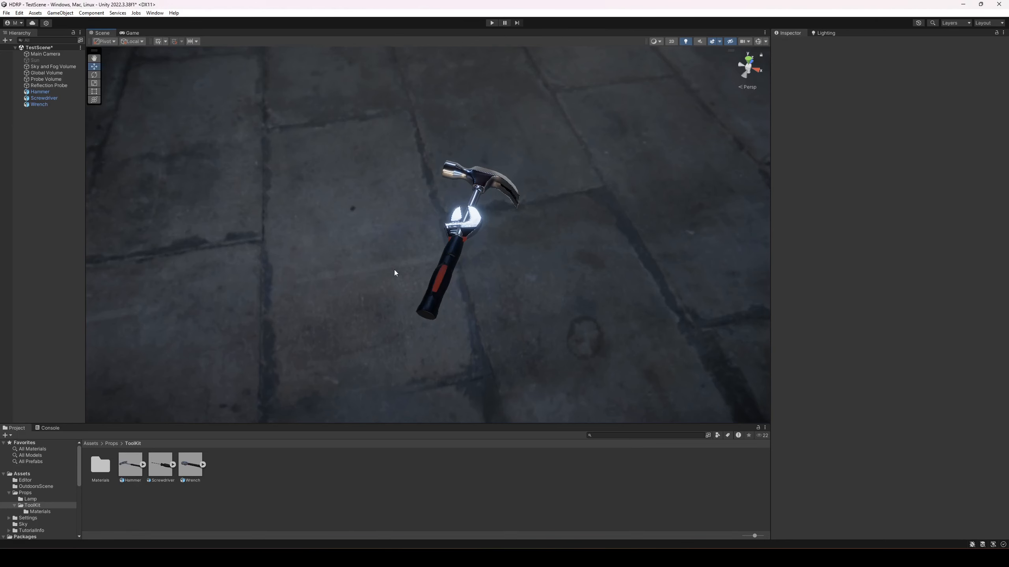
# Step: In Unity, replace the old Hammer, Screwdriver and Wrench in the TestScene hierarchy with the re-exported models from the ToolKit folder
pyautogui.click(39, 104)
pyautogui.keyDown('shift'); pyautogui.click(40, 91); pyautogui.keyUp('shift')
pyautogui.press('Delete')
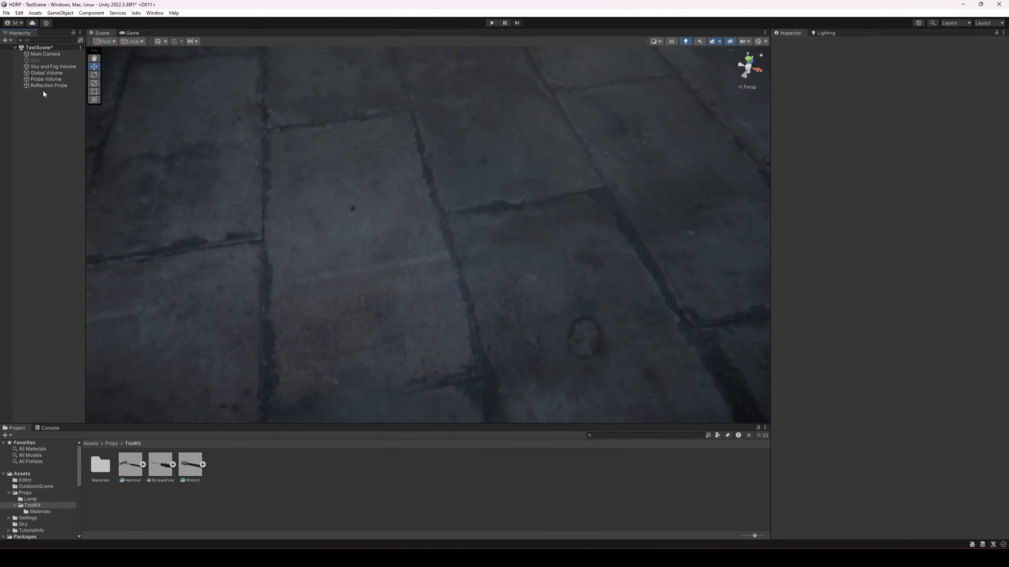
pyautogui.moveTo(139, 471); pyautogui.dragTo(33, 272)
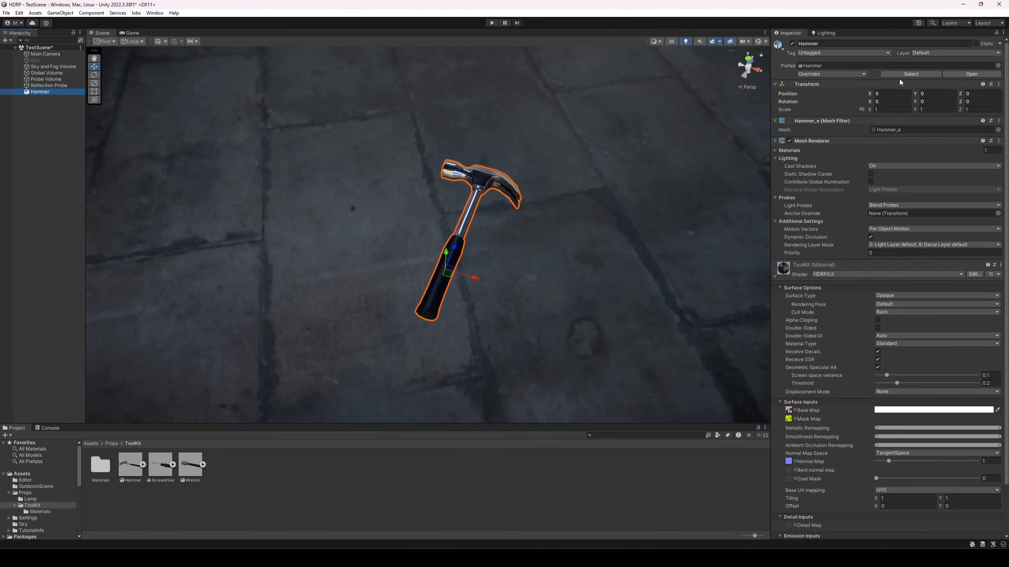
pyautogui.moveTo(171, 471); pyautogui.dragTo(51, 199)
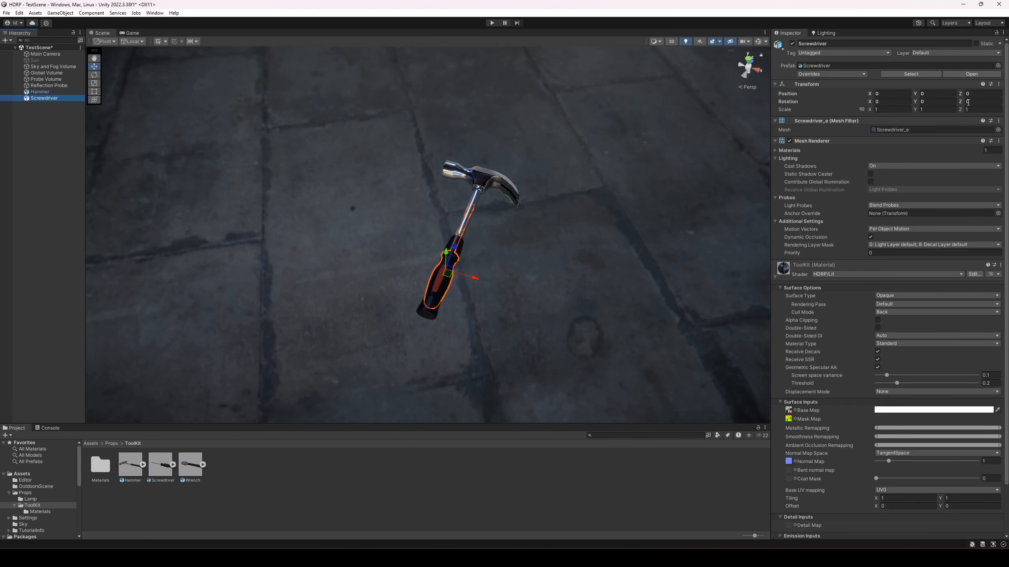
pyautogui.moveTo(184, 470); pyautogui.dragTo(44, 184)
# Step: Spread the overlapping tools apart by moving the wrench to the right of the hammer and the screwdriver to its left
pyautogui.moveTo(460, 289); pyautogui.dragTo(472, 322, button='middle')
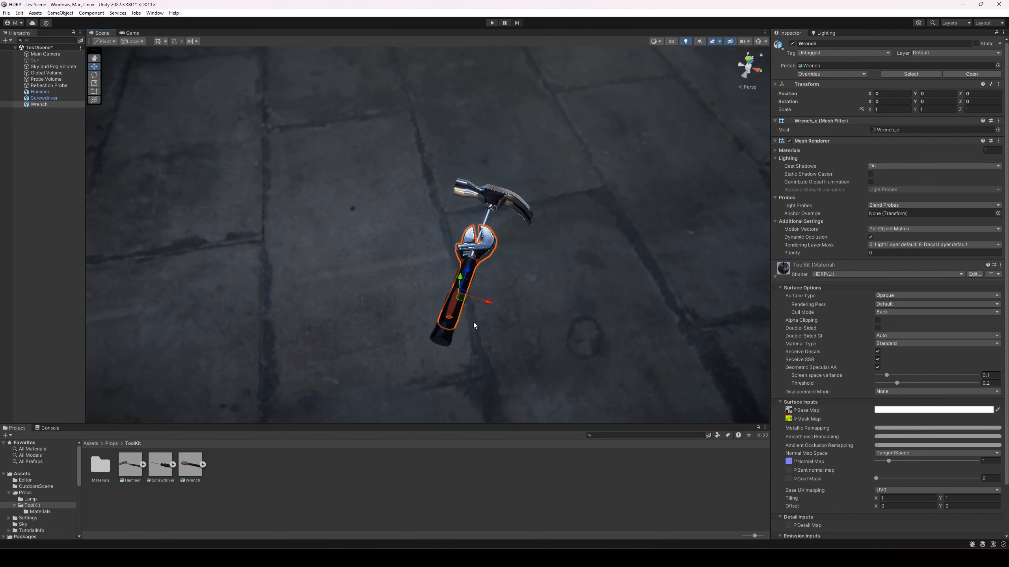
pyautogui.moveTo(461, 303); pyautogui.dragTo(548, 312)
pyautogui.click(461, 321)
pyautogui.moveTo(461, 302); pyautogui.dragTo(367, 274)
pyautogui.click(456, 349)
pyautogui.scroll(-2, 456, 350)
pyautogui.moveTo(456, 350); pyautogui.dragTo(413, 296, button='middle')
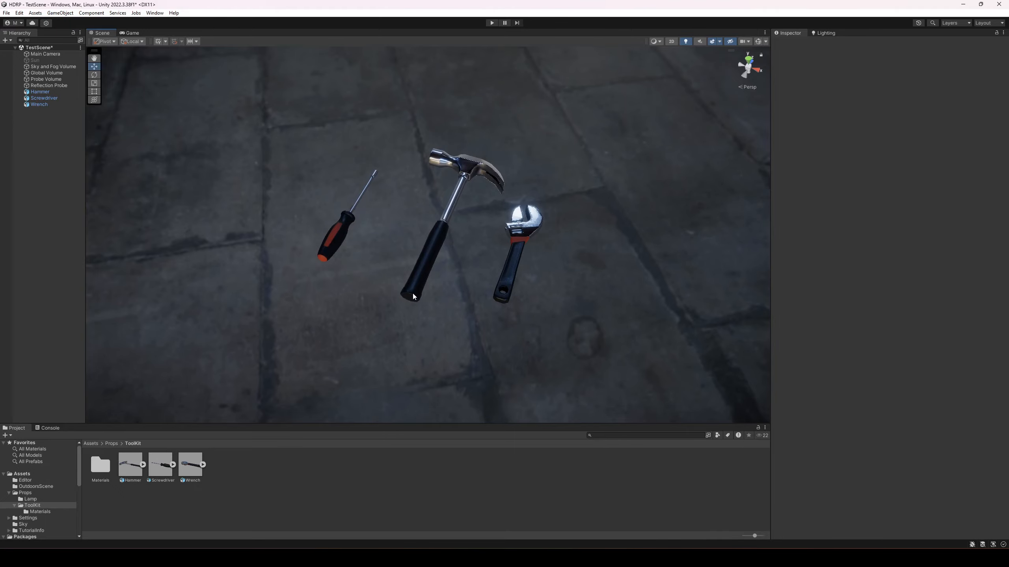